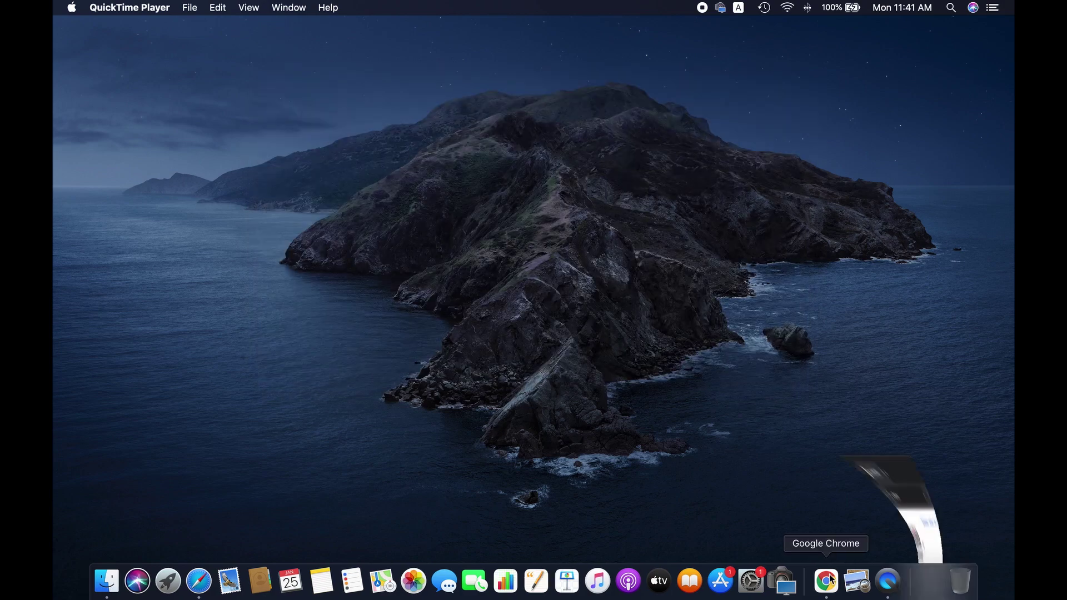
Open Google Chrome.
click(825, 581)
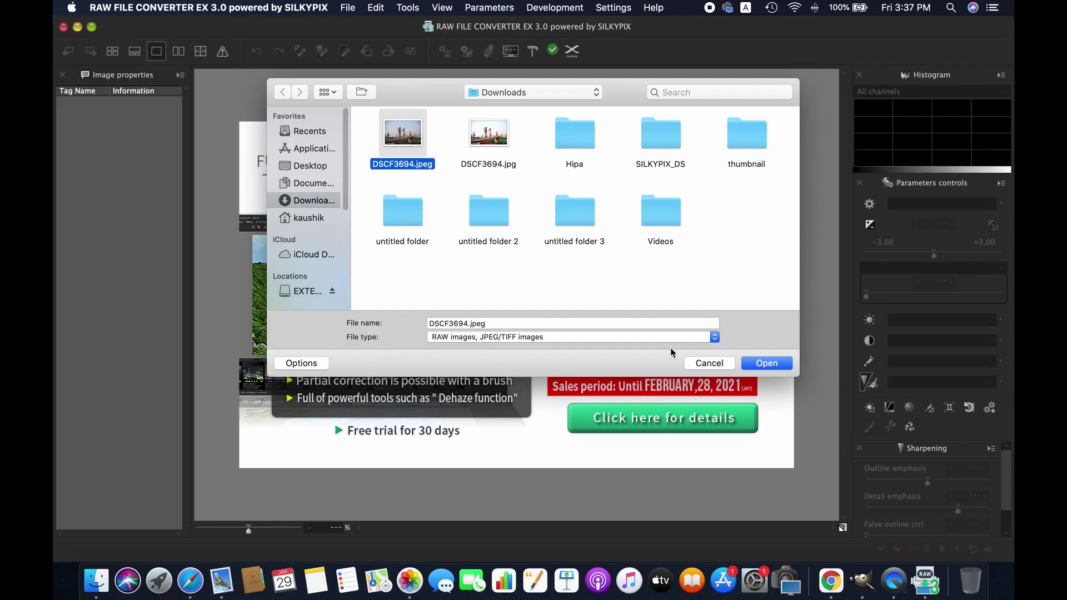
Open DSCF3694.jpeg in RAW FILE CONVERTER EX 3.0, show it in single-image view, and apply the Average contrast tone.
double_click(418, 149)
click(156, 51)
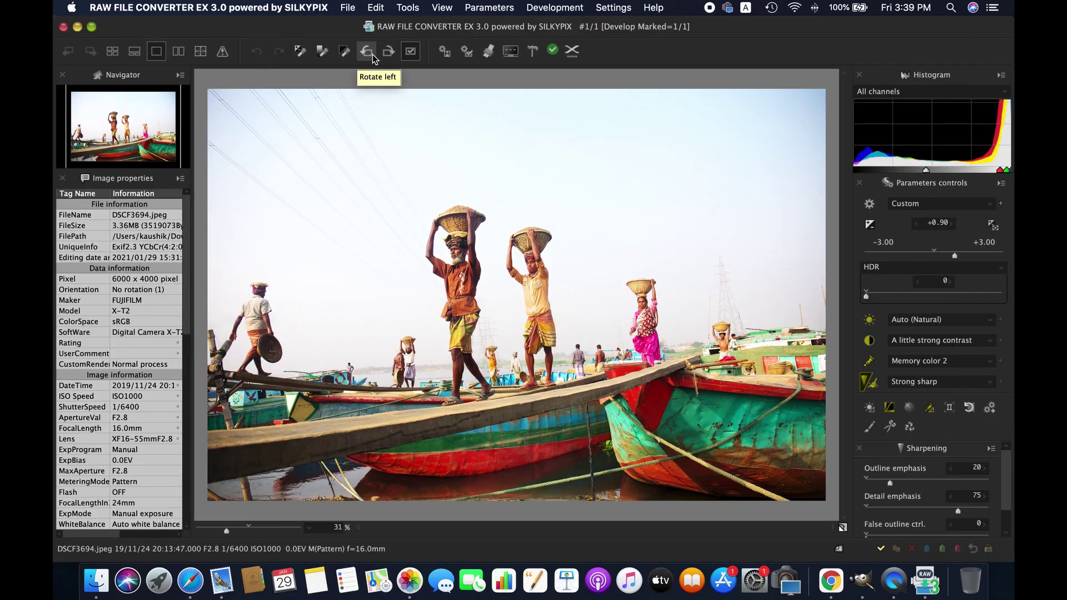
click(945, 204)
click(957, 270)
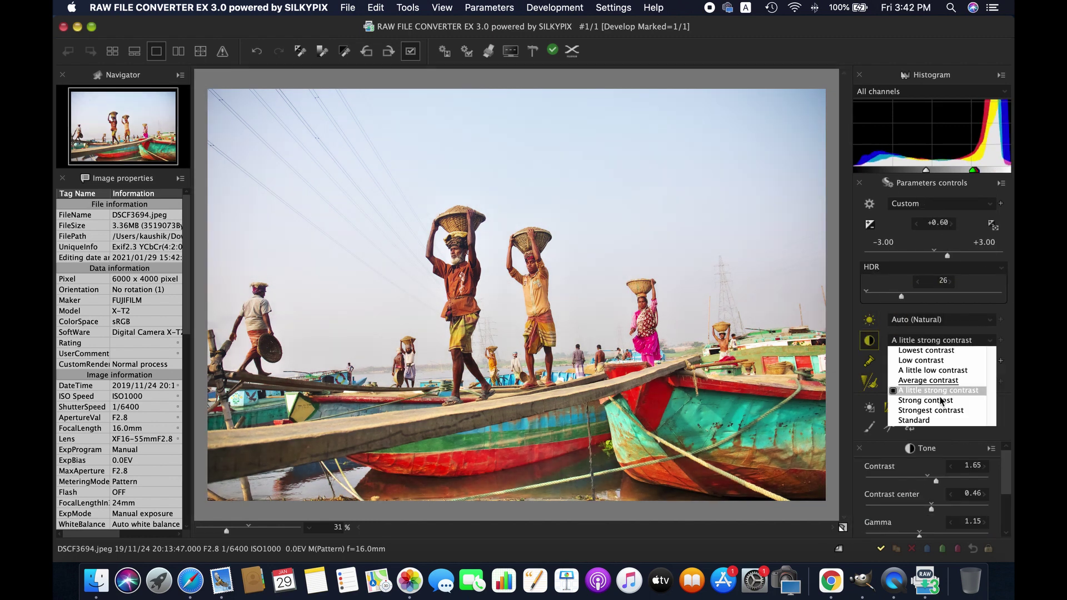
click(920, 378)
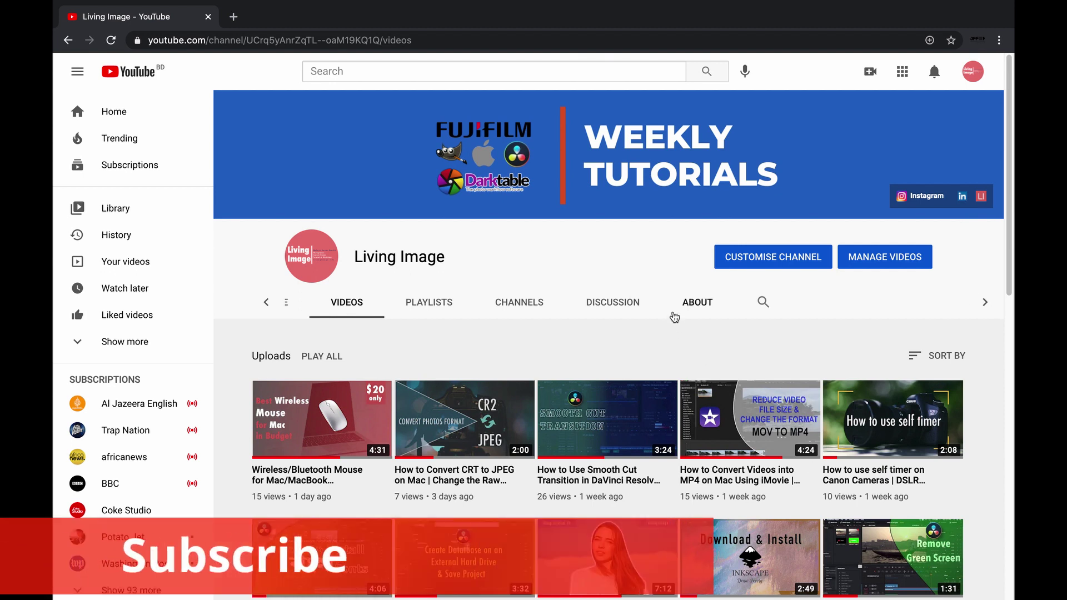
Look through the uploaded videos on the Living Image YouTube channel in Chrome.
scroll(674, 317, down, 2)
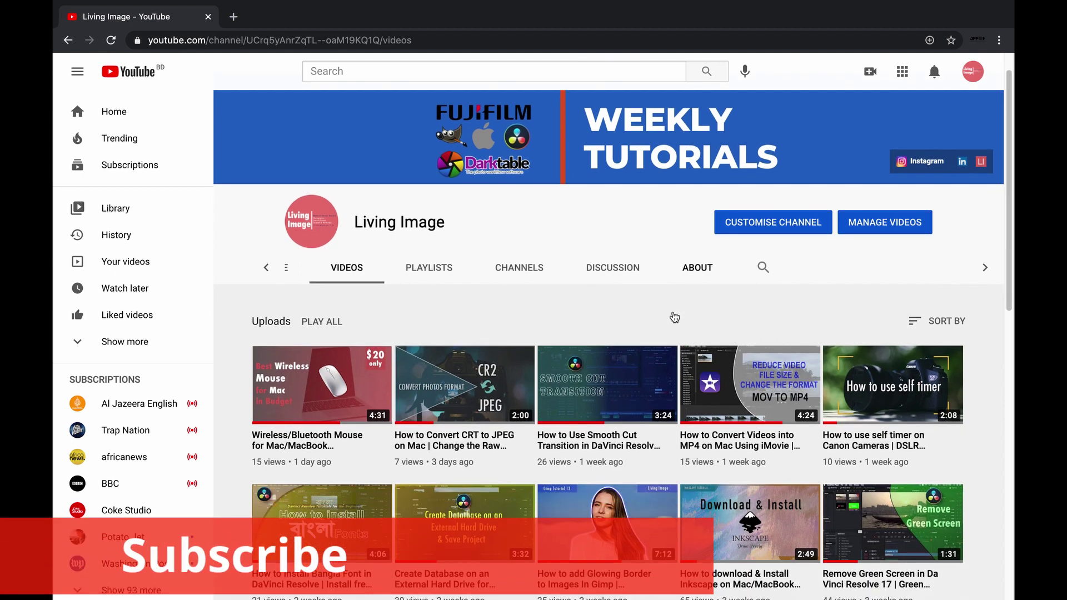
scroll(674, 317, down, 7)
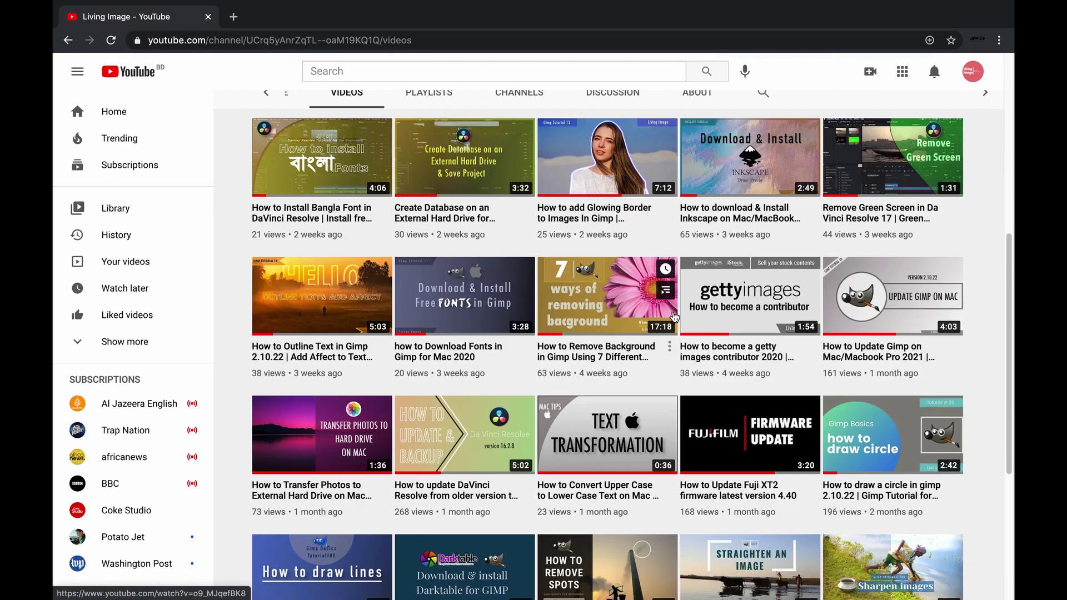
scroll(674, 316, down, 4)
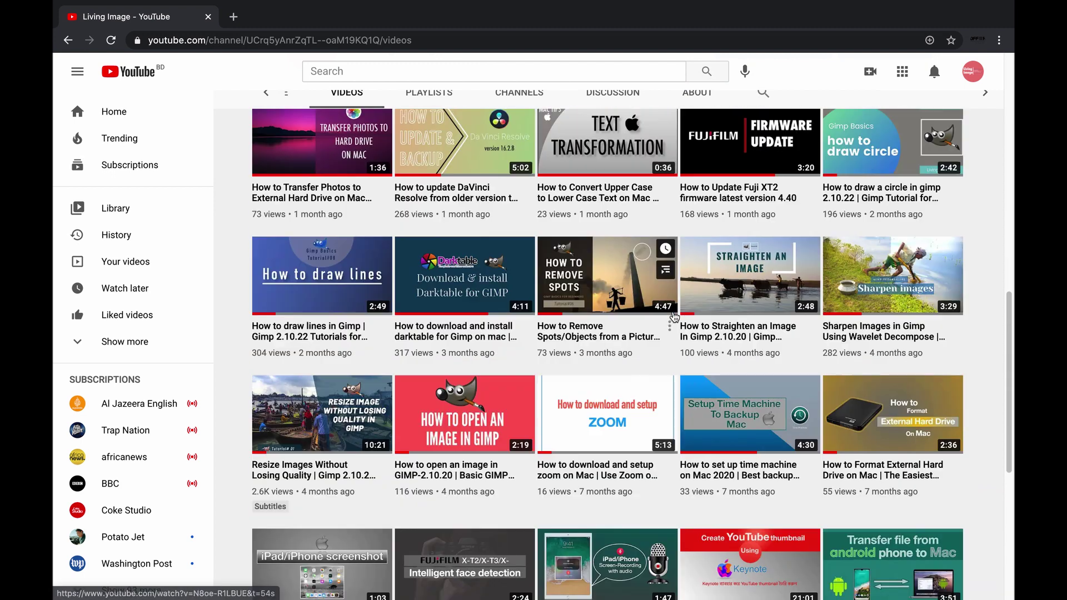
scroll(674, 317, down, 4)
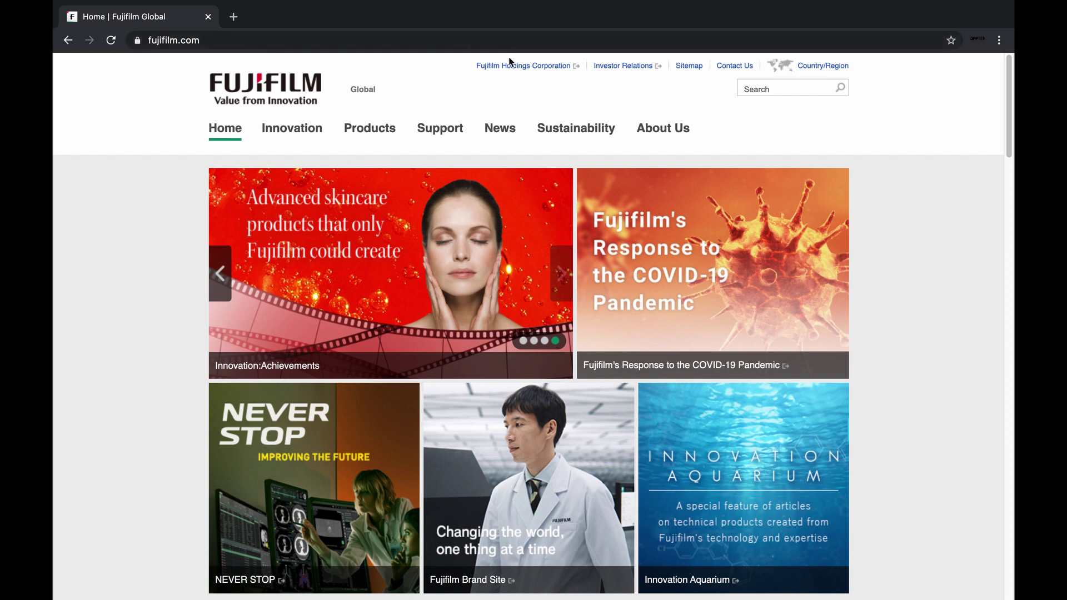
Go from the Fujifilm support options to the software and firmware downloads and open the Software list.
click(452, 132)
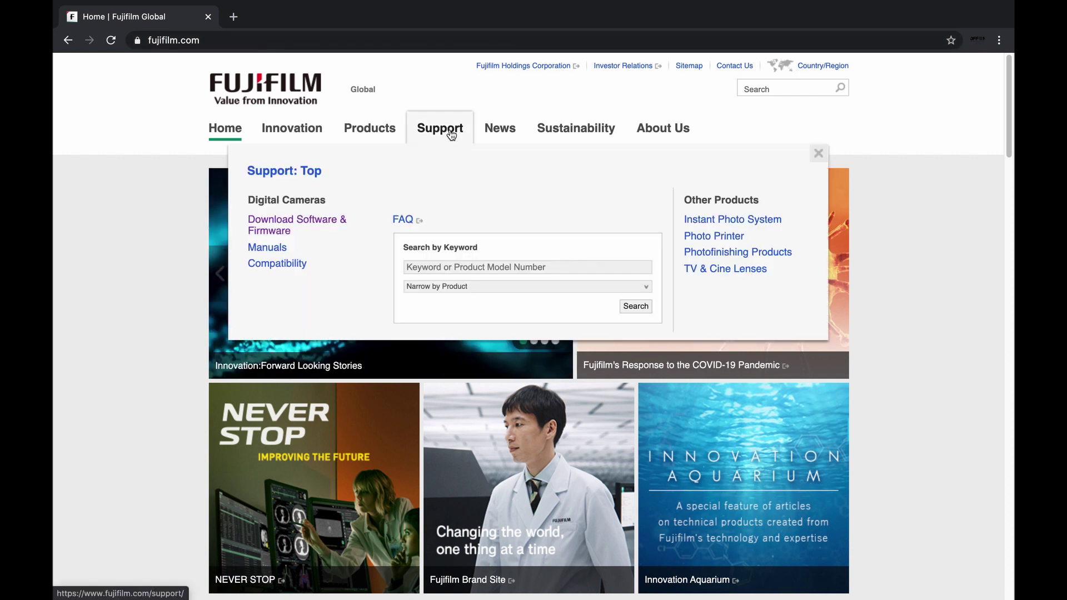
click(312, 226)
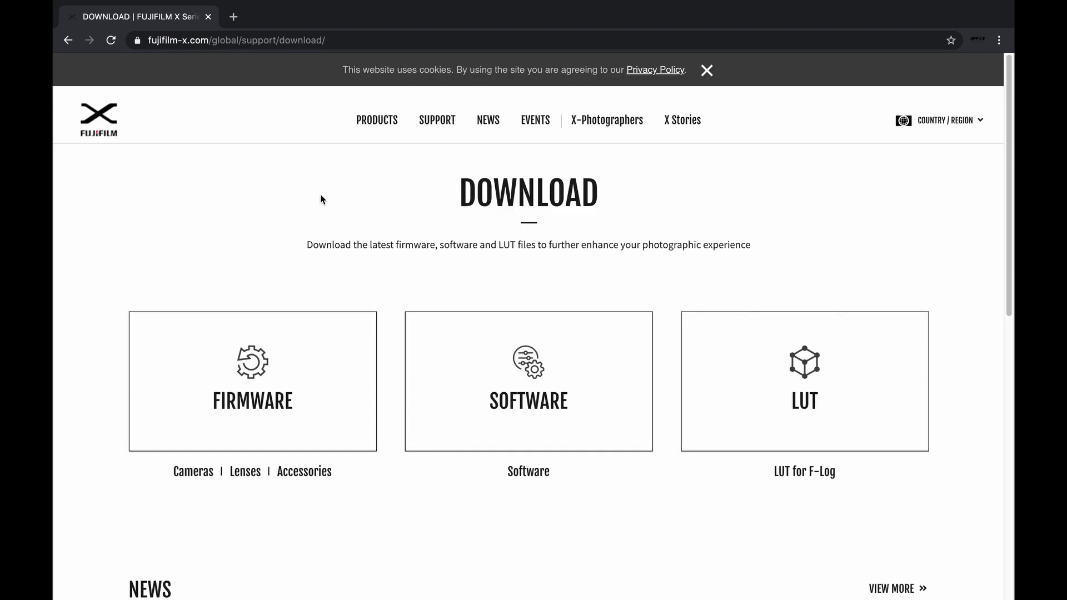
scroll(320, 195, down, 1)
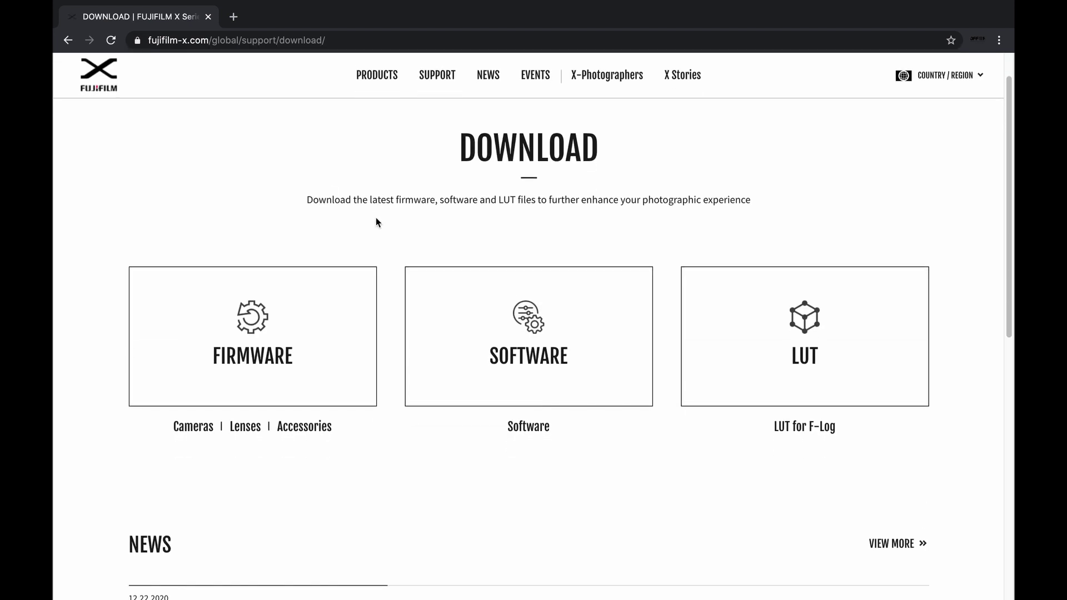
scroll(377, 222, down, 2)
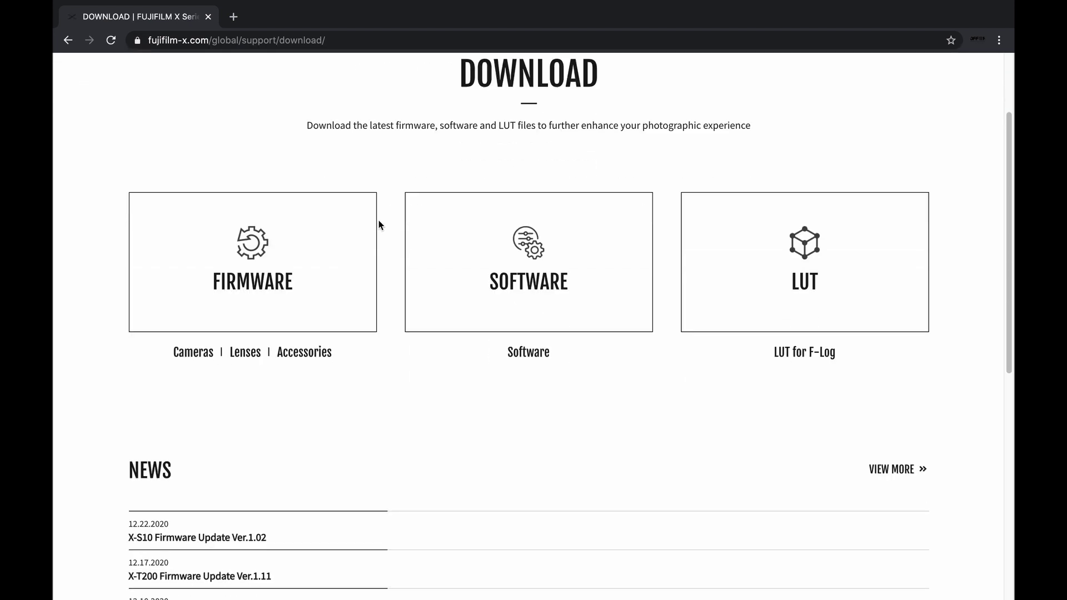
click(507, 284)
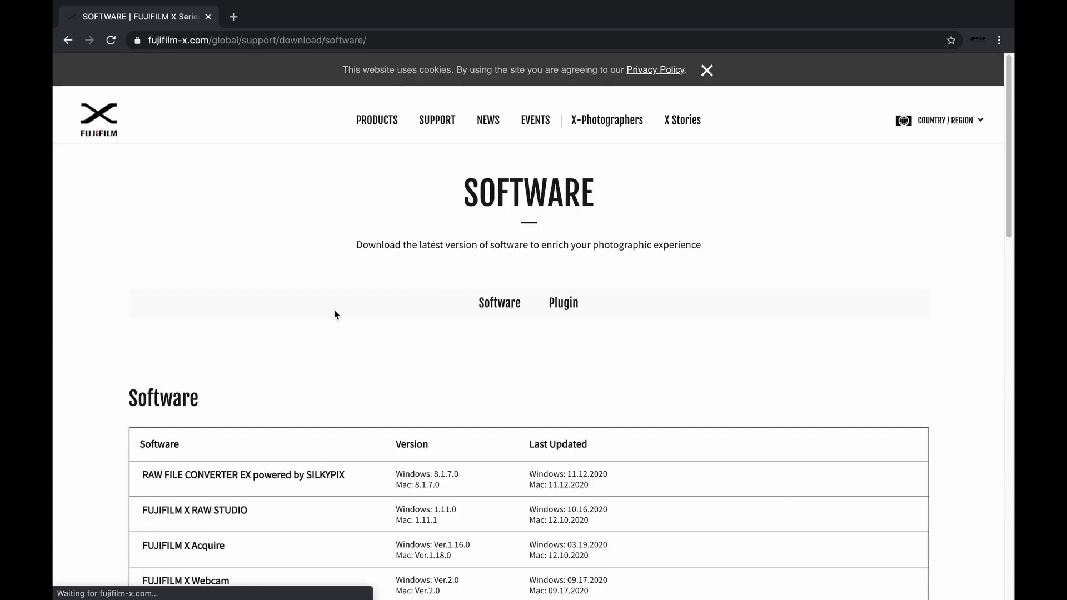
Open the page for RAW FILE CONVERTER EX powered by SILKYPIX from the software list.
scroll(335, 310, down, 1)
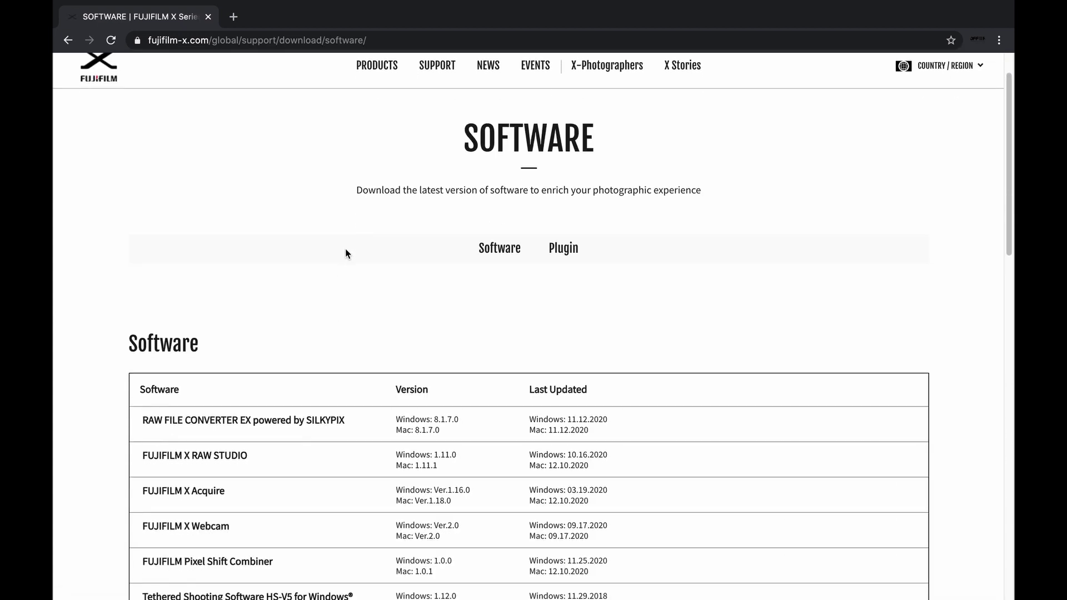
scroll(340, 258, down, 2)
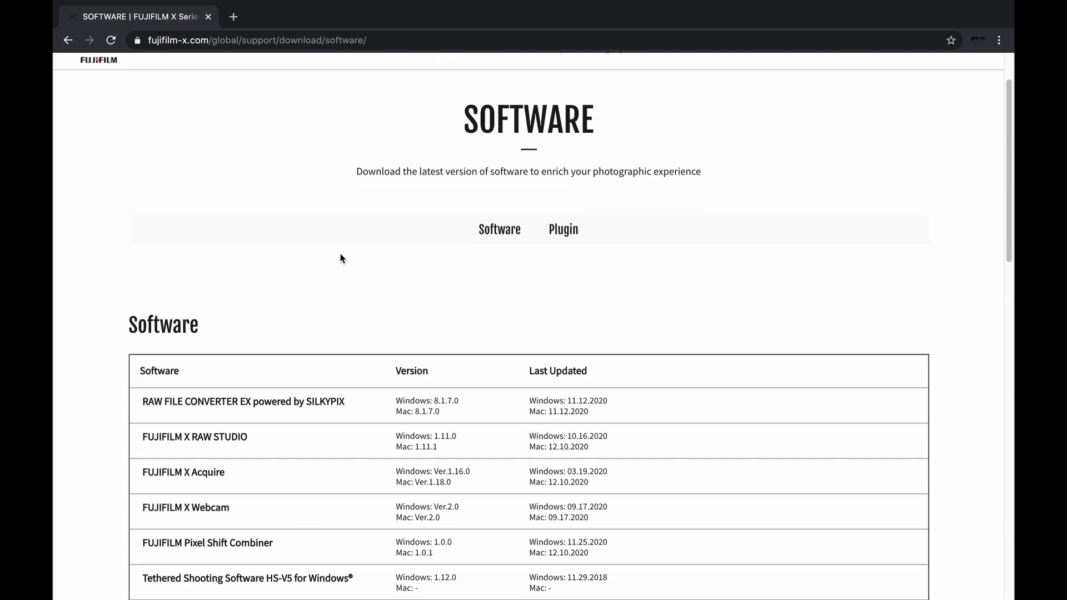
scroll(350, 245, down, 1)
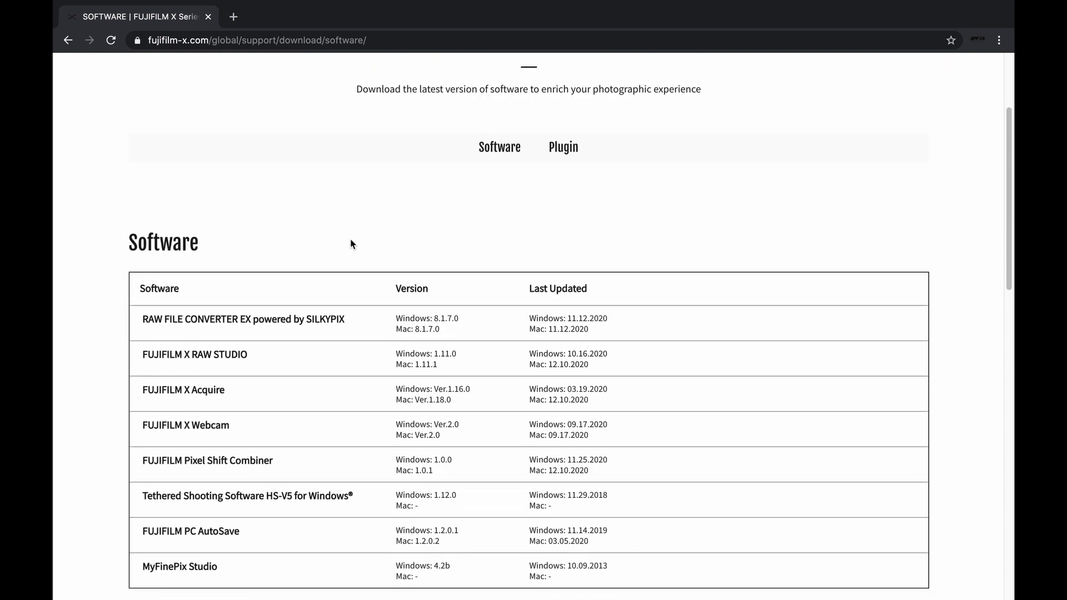
click(263, 320)
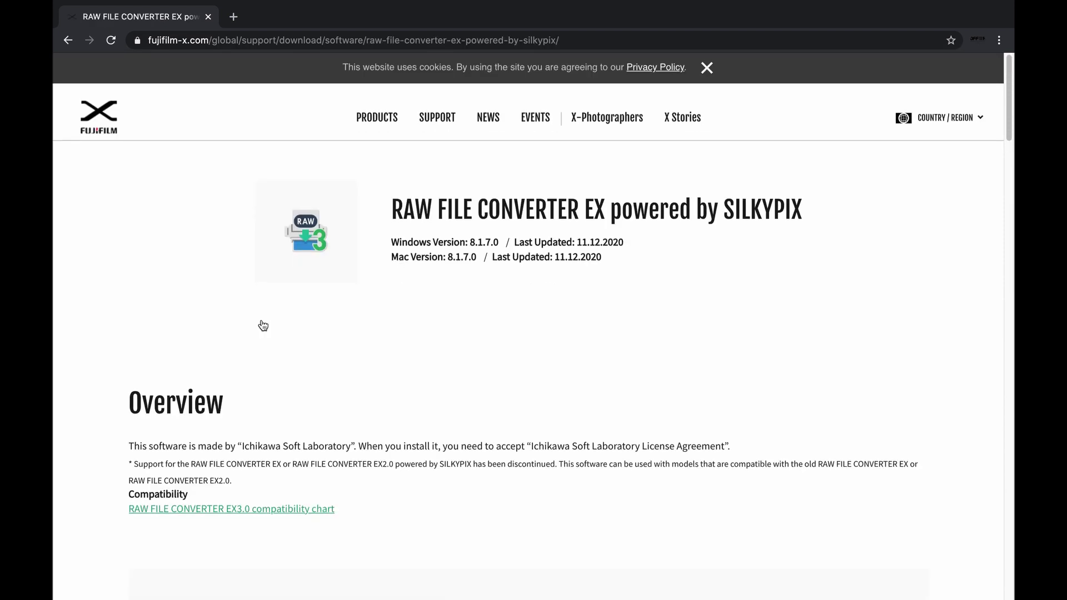
Check the software update details for Windows, then return to the Mac version.
scroll(263, 325, down, 3)
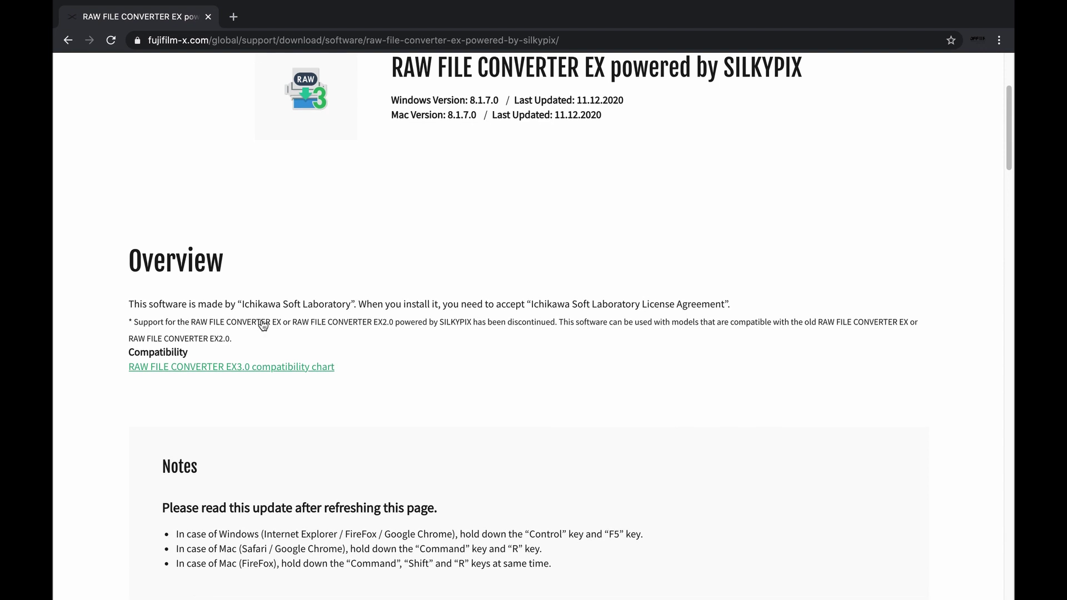
scroll(263, 325, down, 7)
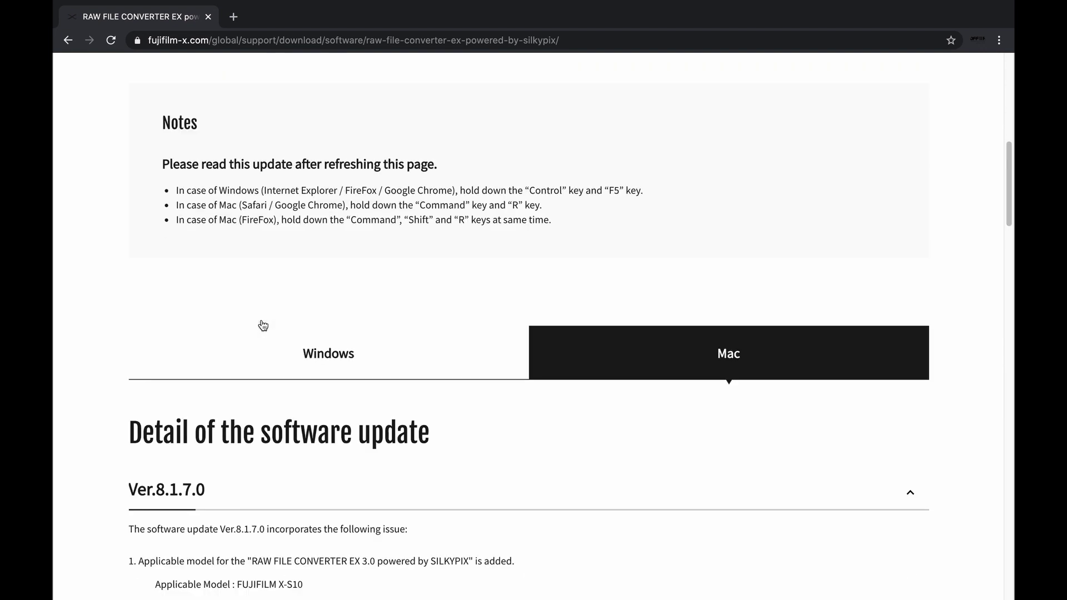
scroll(263, 325, down, 3)
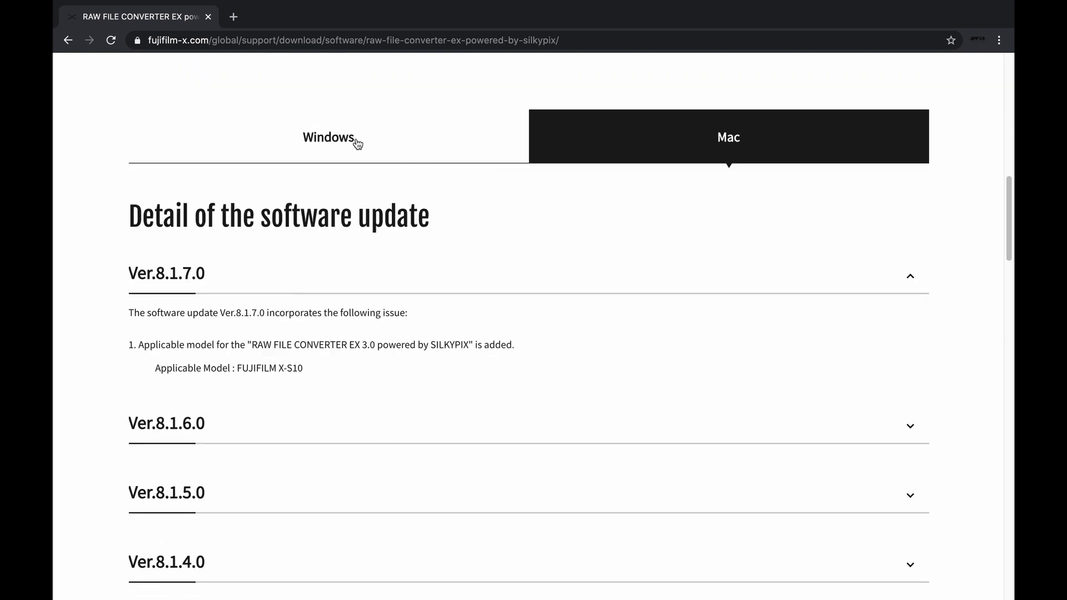
click(345, 141)
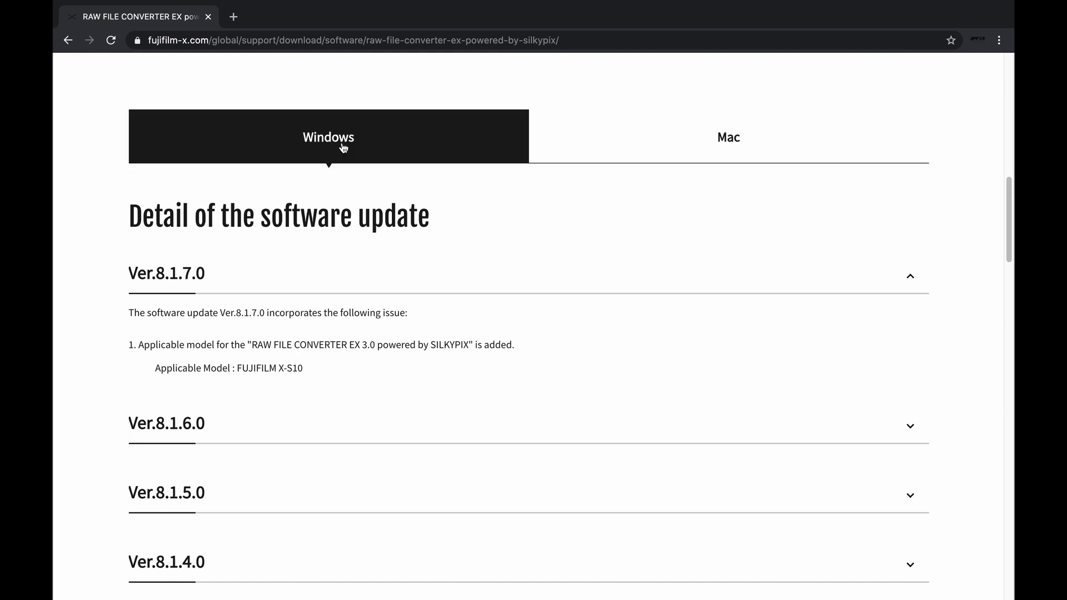
click(651, 144)
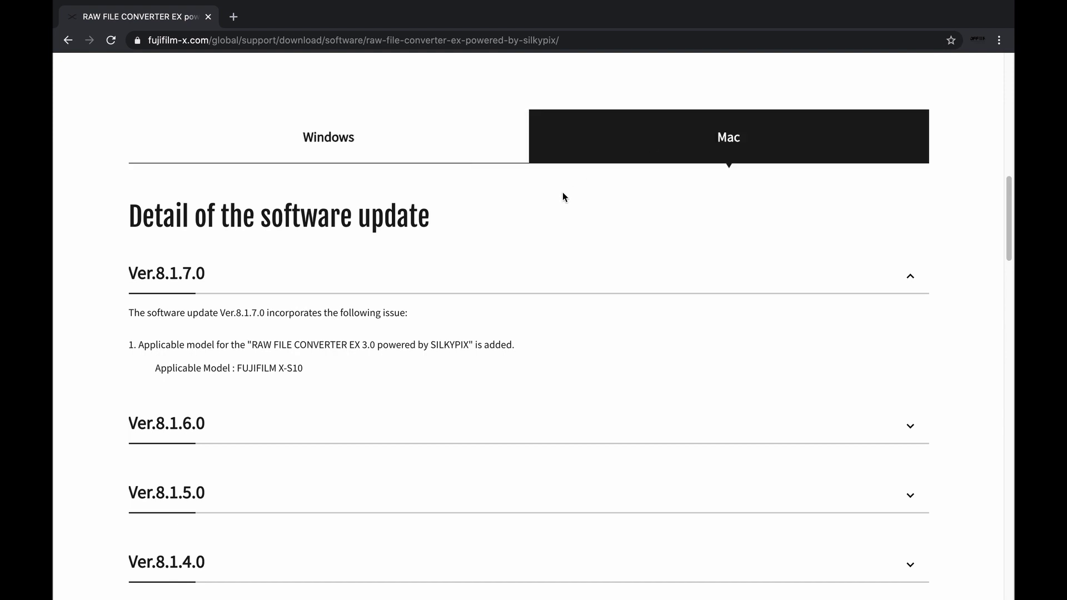
Agree to the download terms and download the Mac installer file RFCEX30Ins8170.dmg.
scroll(563, 195, down, 15)
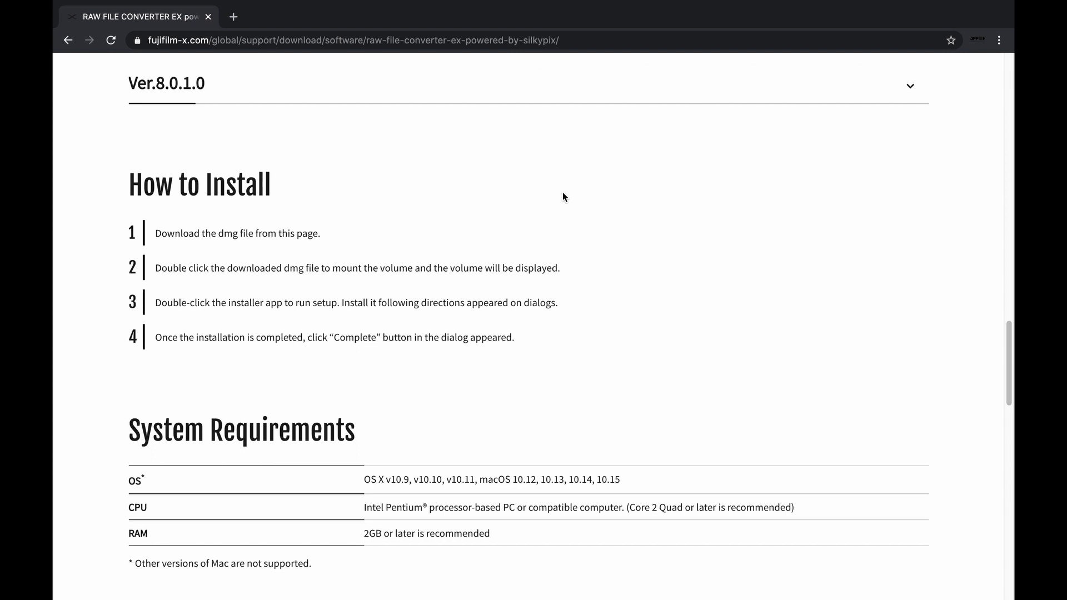
scroll(563, 196, down, 4)
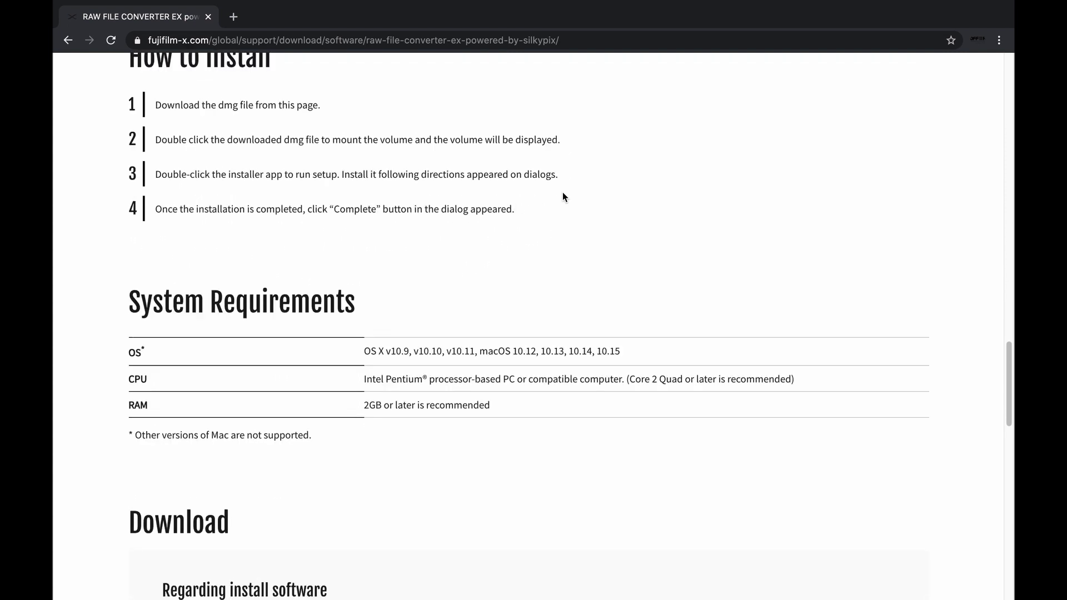
scroll(563, 195, down, 7)
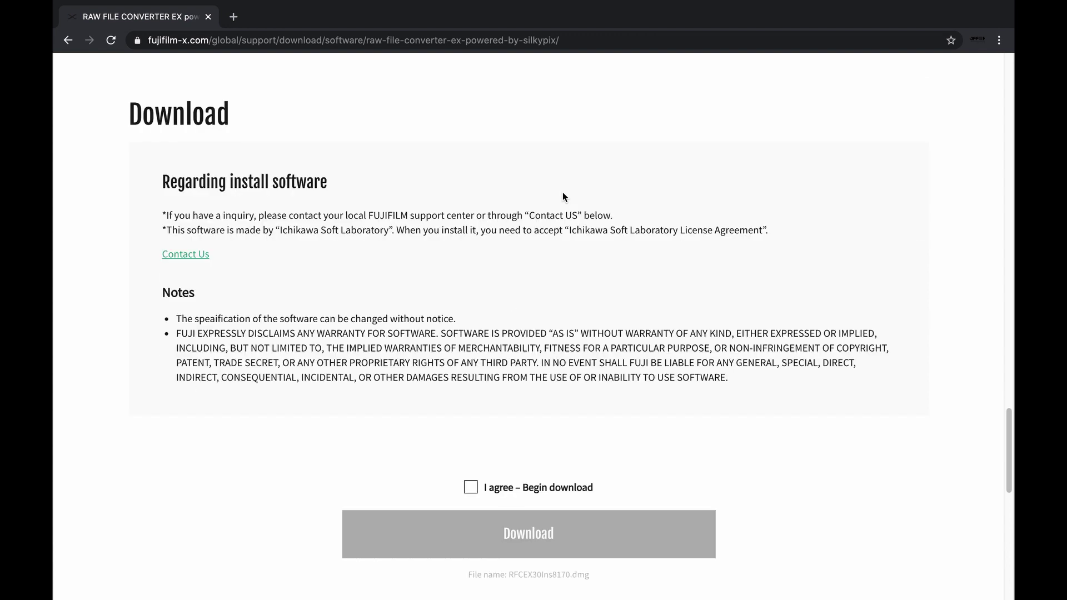
click(471, 413)
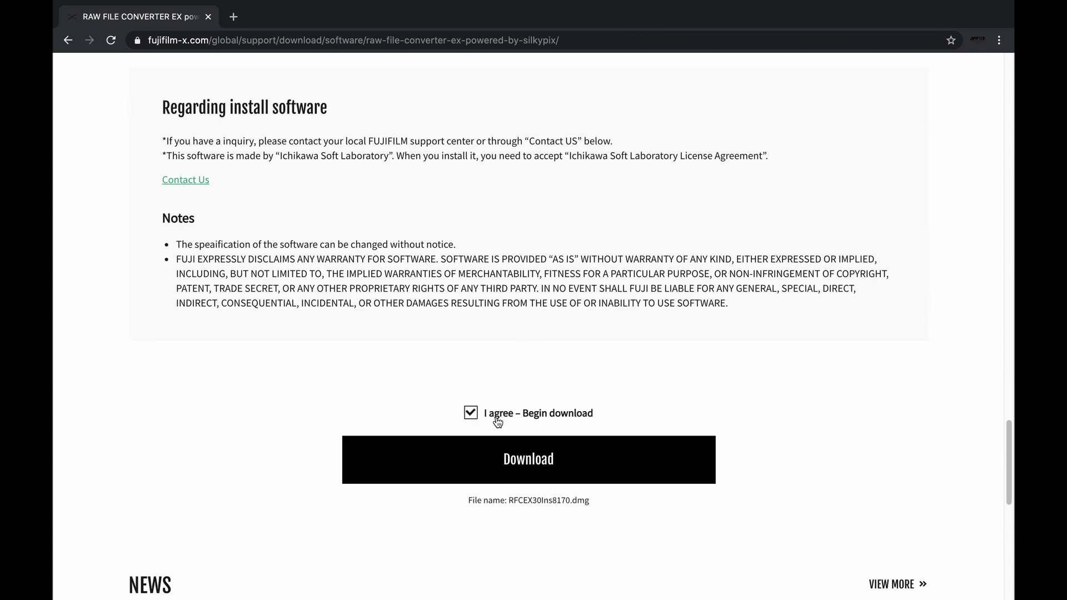
click(559, 473)
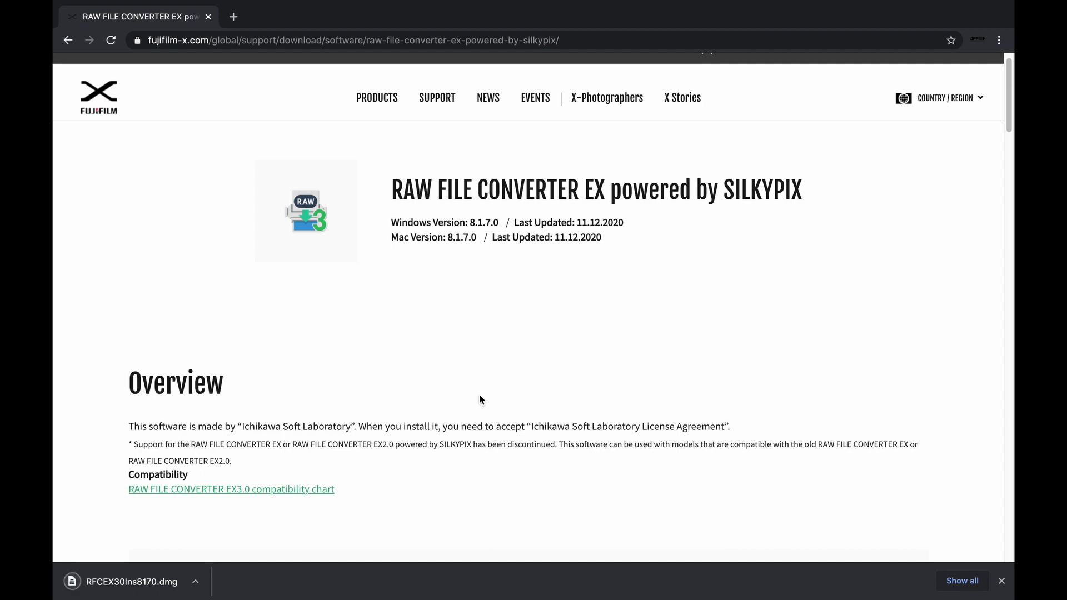
Reveal RFCEX30Ins8170.dmg in Finder, mount it, and launch SILKYRFCEXInstaller.pkg.
click(951, 581)
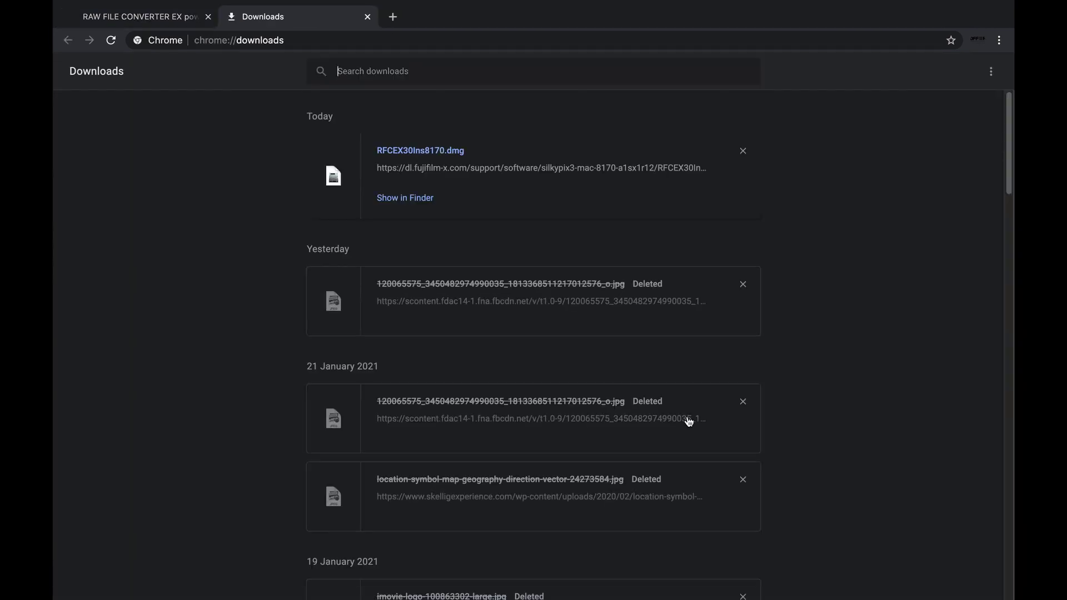
click(405, 197)
click(336, 268)
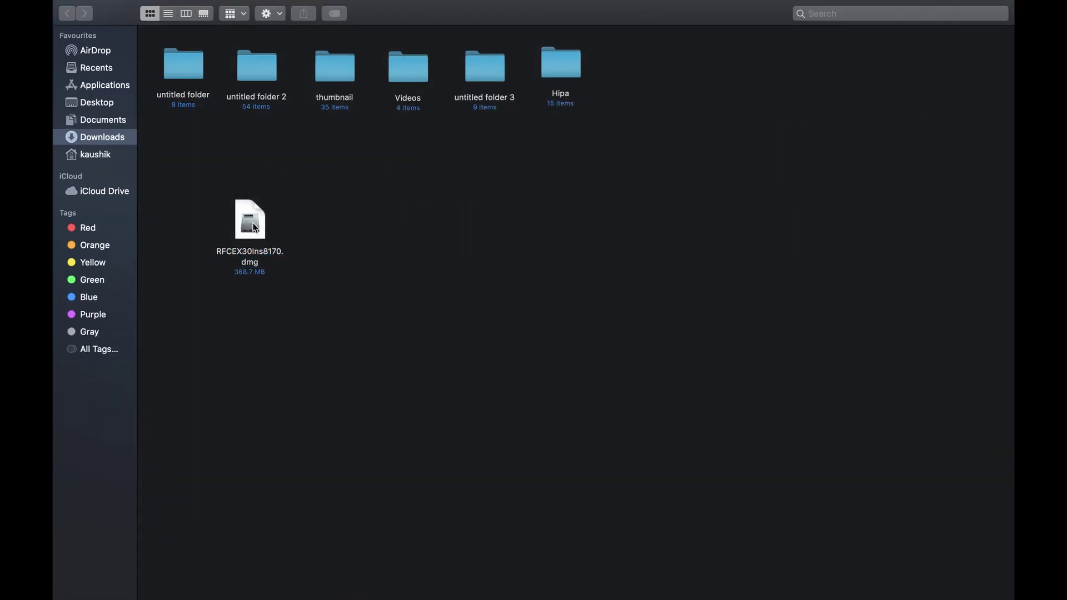
double_click(254, 228)
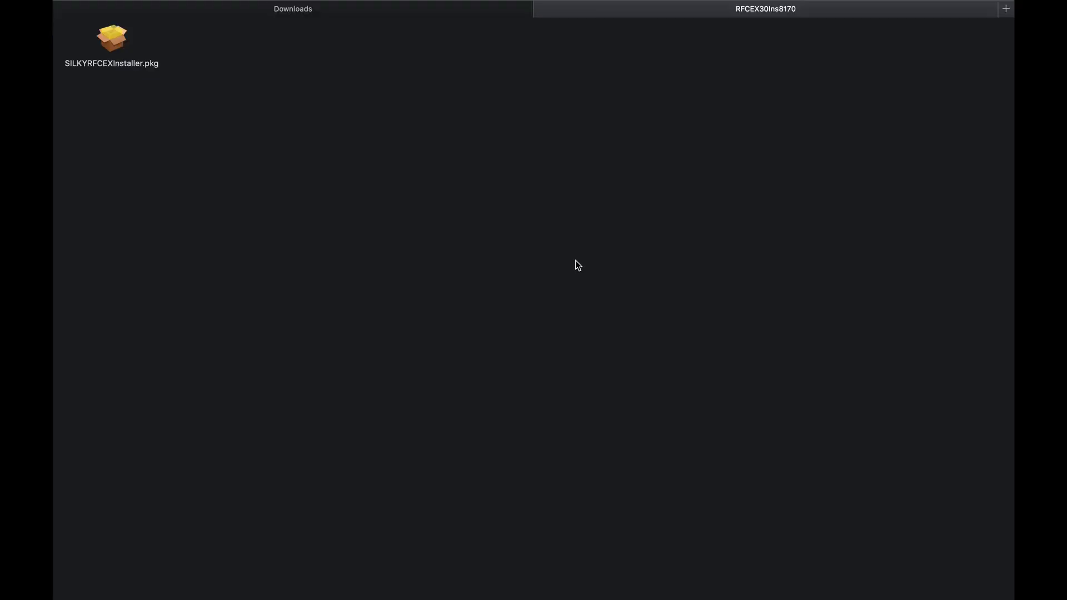
double_click(118, 45)
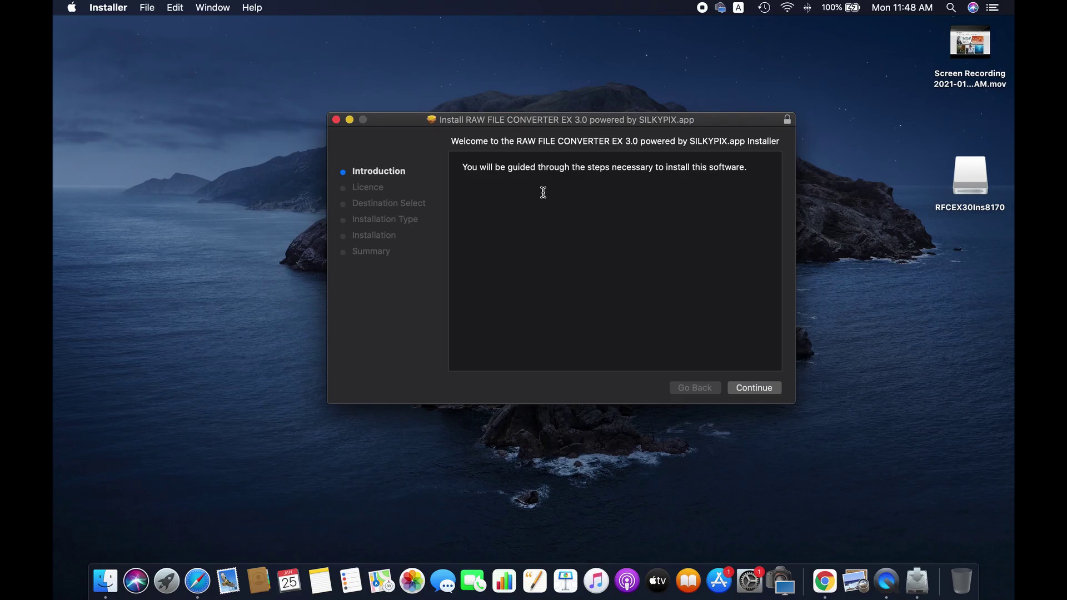
Accept the software licence agreement and authorize the installation with the account password.
click(759, 387)
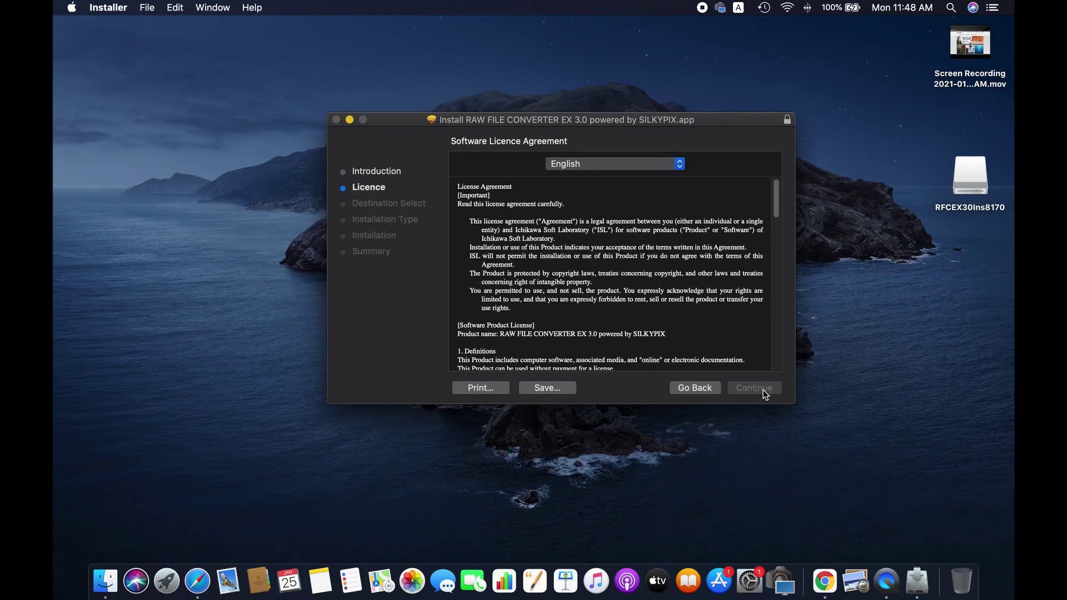
click(762, 389)
click(686, 228)
click(745, 388)
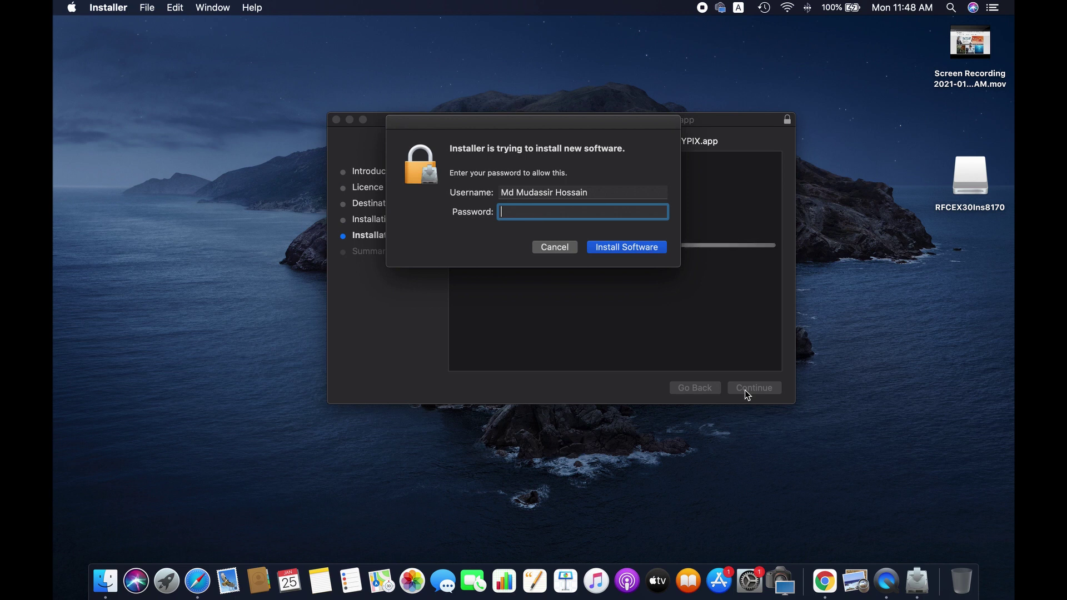
text(•••••••••••)
key(Return)
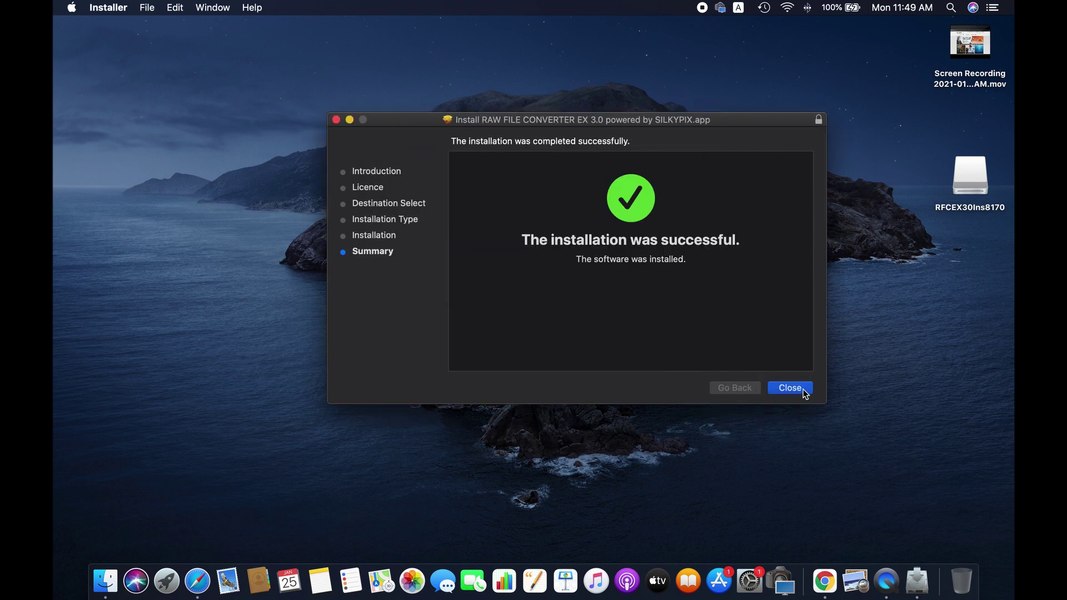
Close the installer and move the installer package to the bin.
click(805, 392)
click(671, 208)
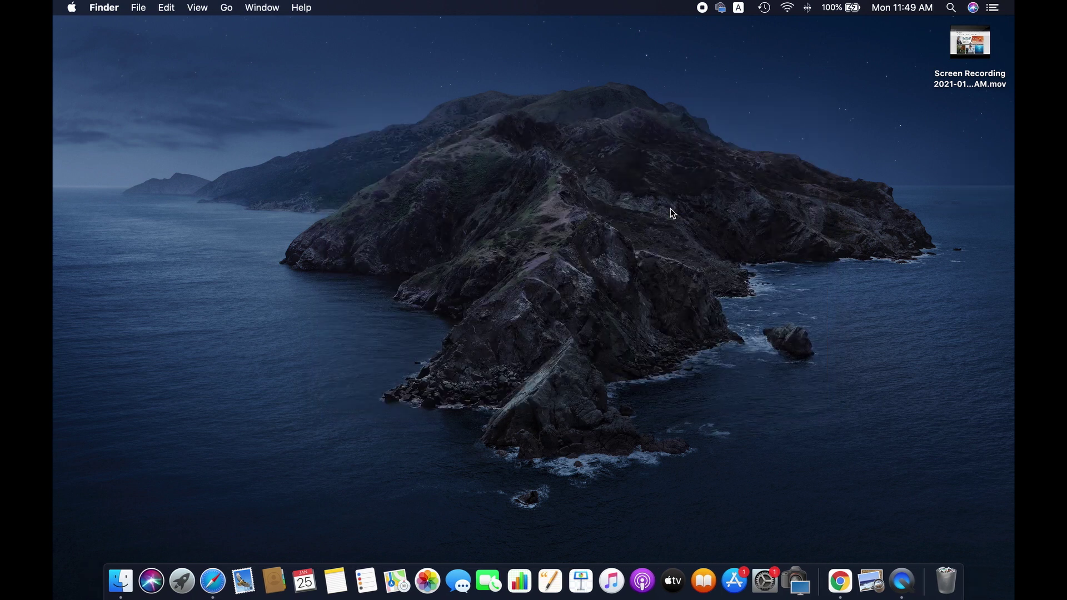
Launch RAW FILE CONVERTER EX 3.0 powered by SILKYPIX and authorize its changes with the account password.
click(182, 578)
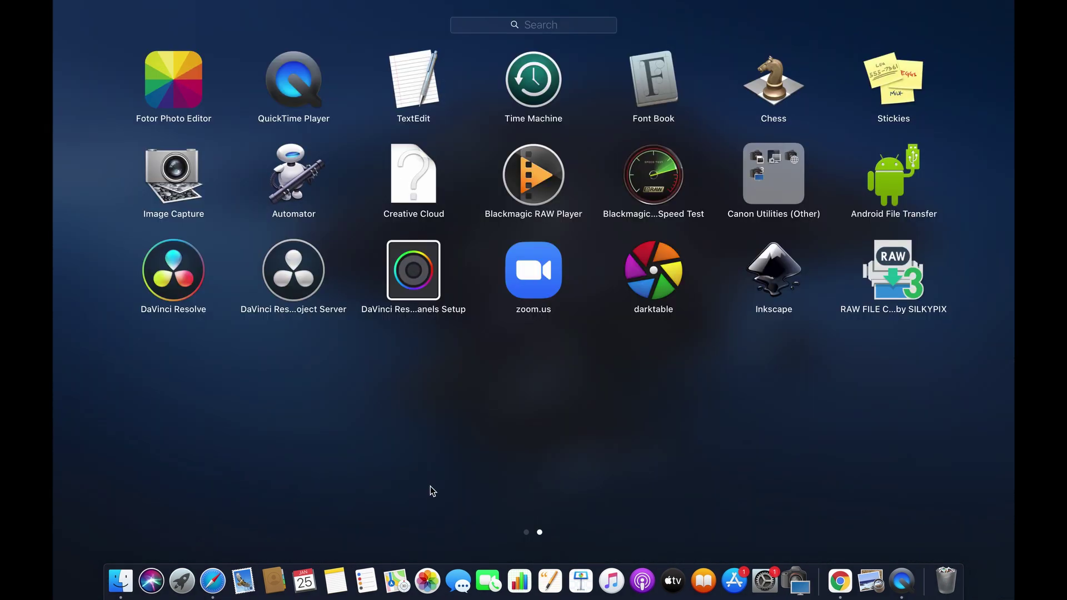
click(885, 256)
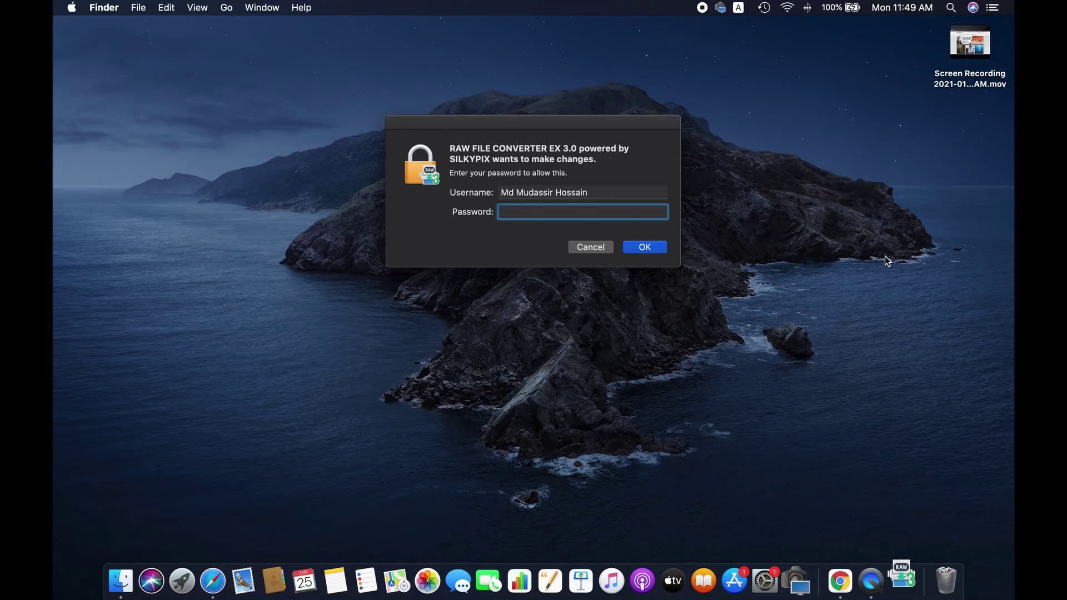
text(••••••••••)
key(Return)
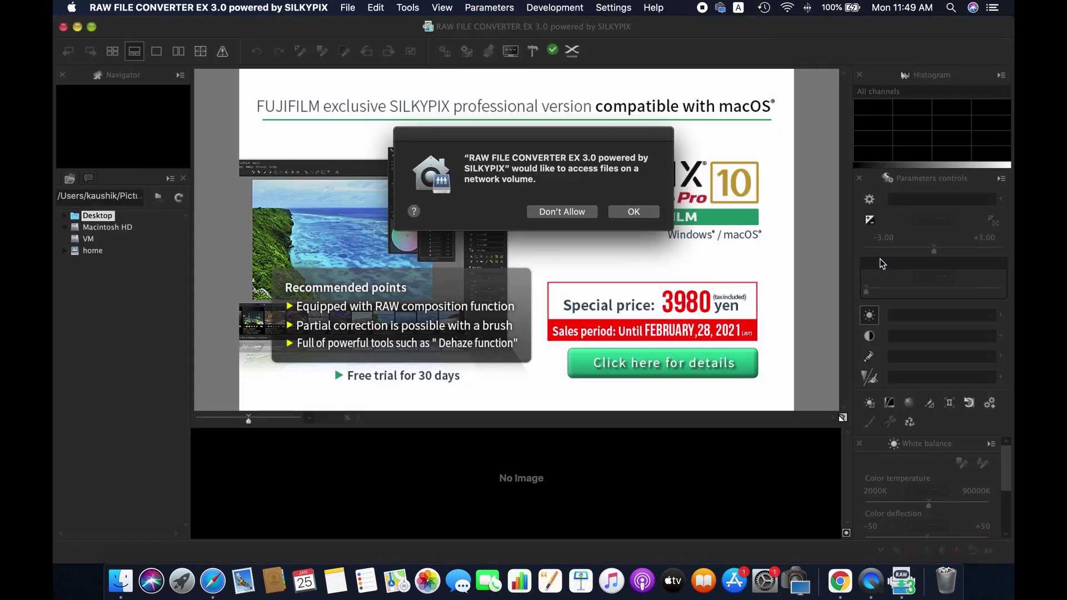
Answer the network volume access request and allow access to the Desktop folder and the other requested locations.
click(583, 213)
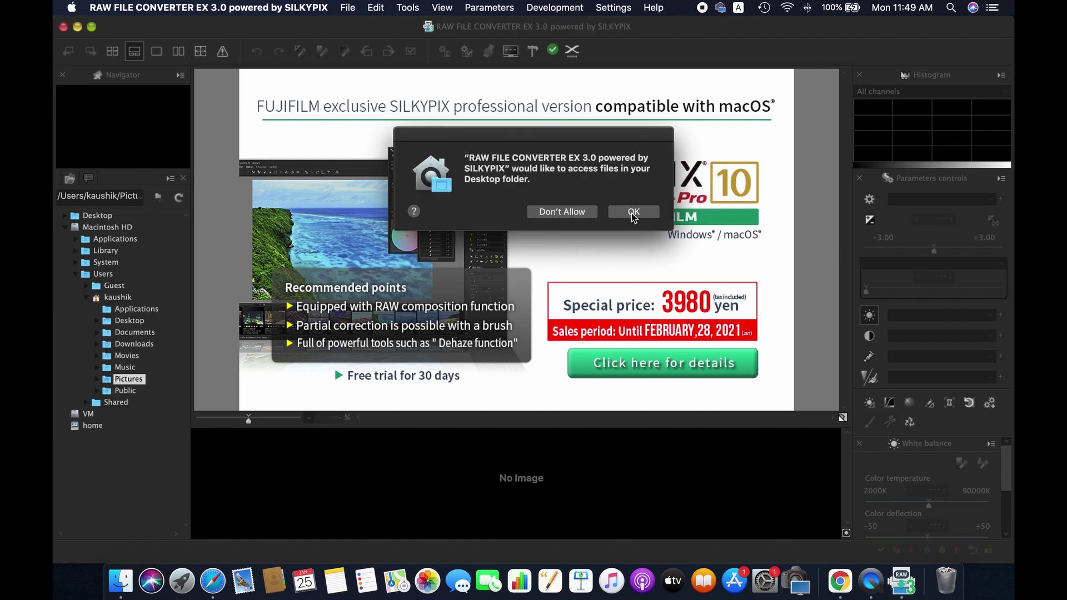
click(635, 215)
click(627, 215)
click(627, 215)
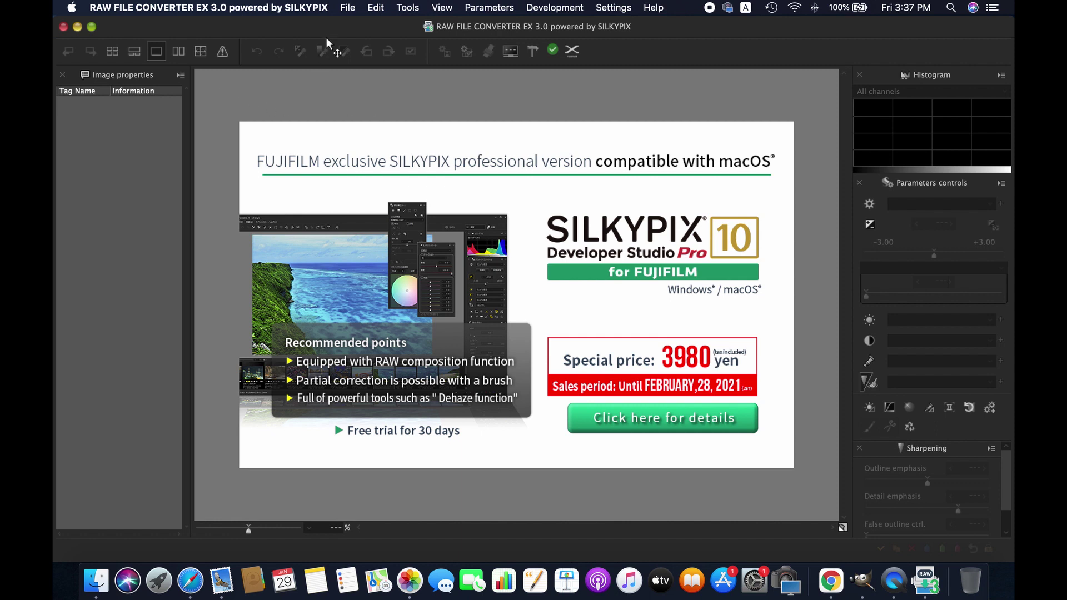
Open the image DSCF3694.jpeg from the Downloads folder.
click(347, 7)
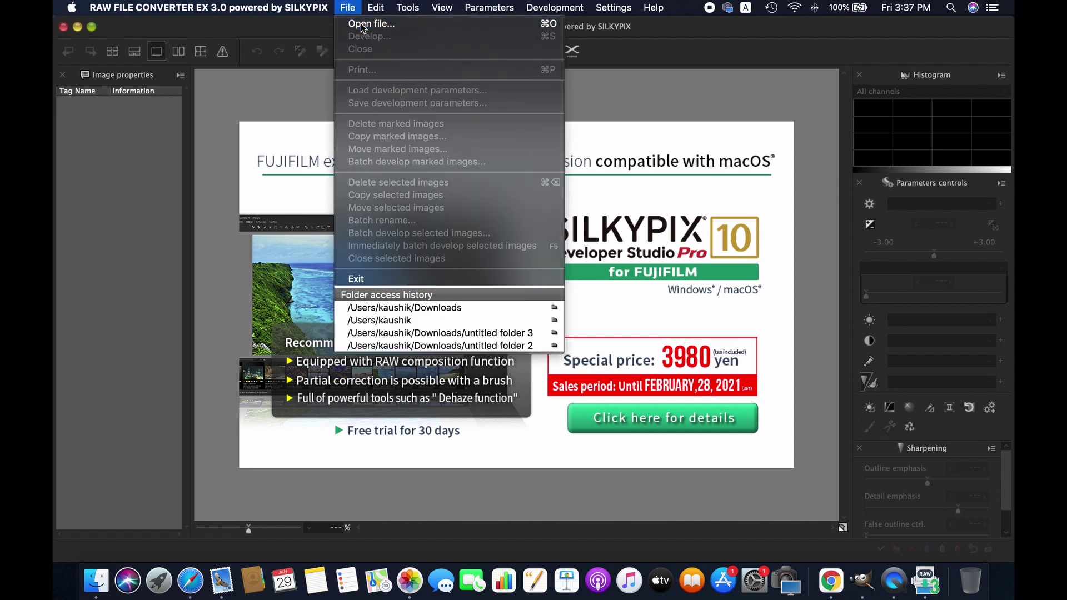
click(362, 25)
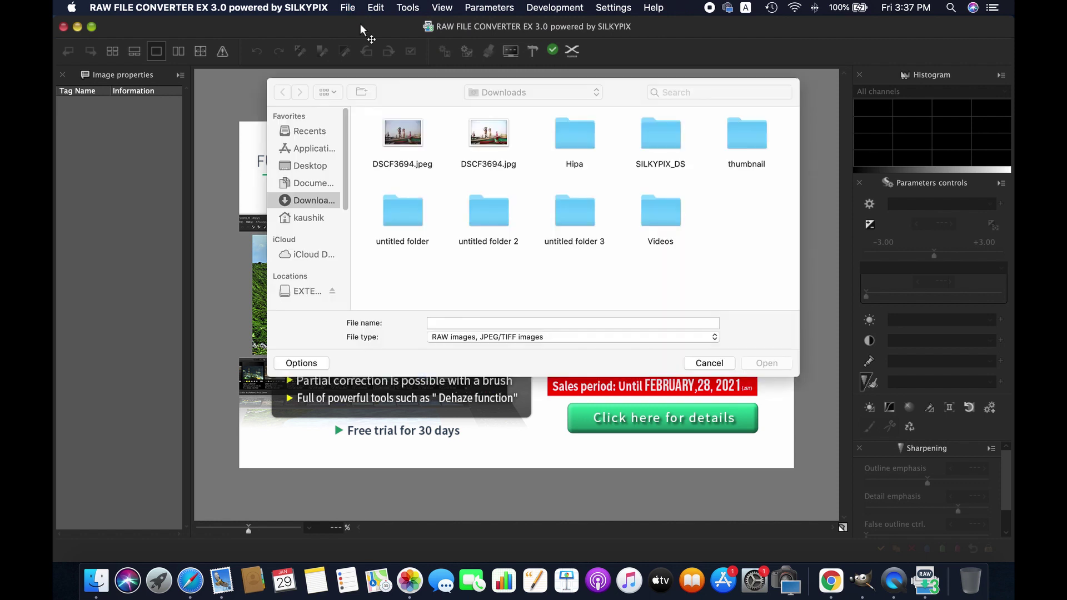
click(412, 143)
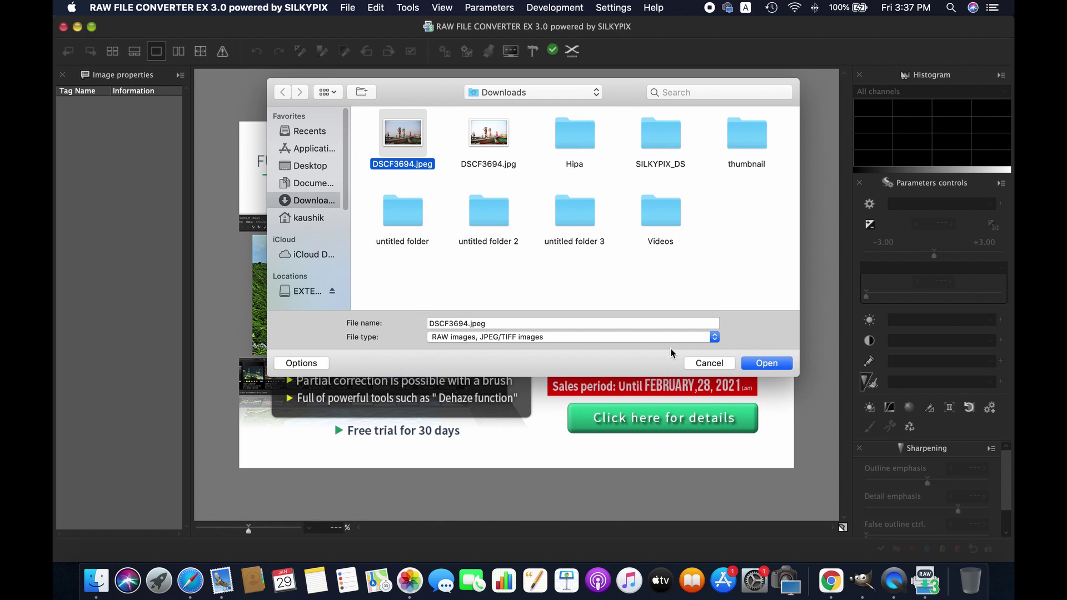
click(705, 385)
click(419, 148)
click(784, 364)
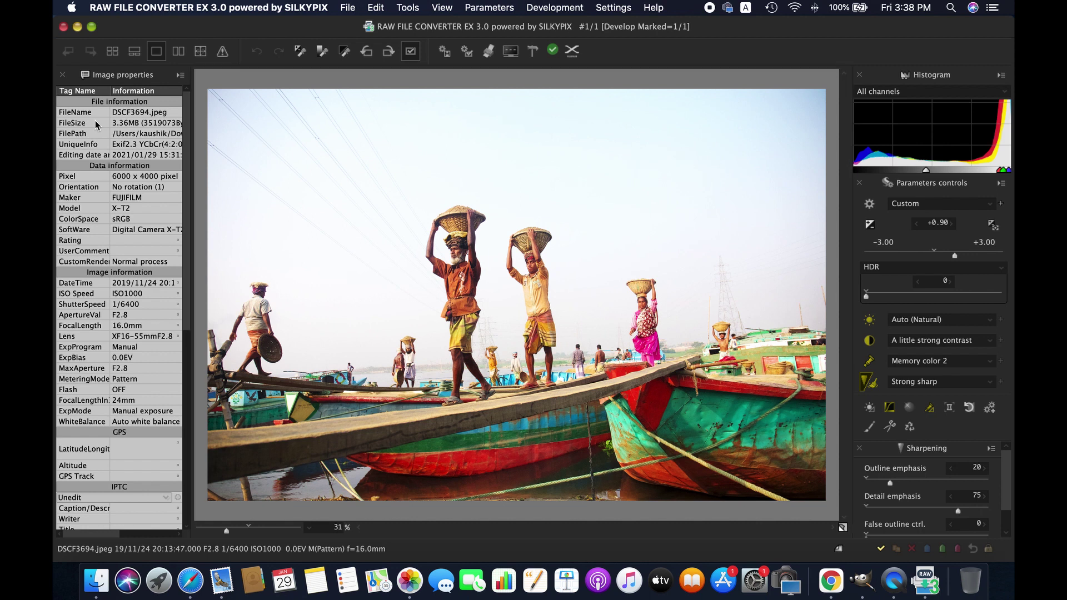
Display the Navigator above the image properties.
click(432, 5)
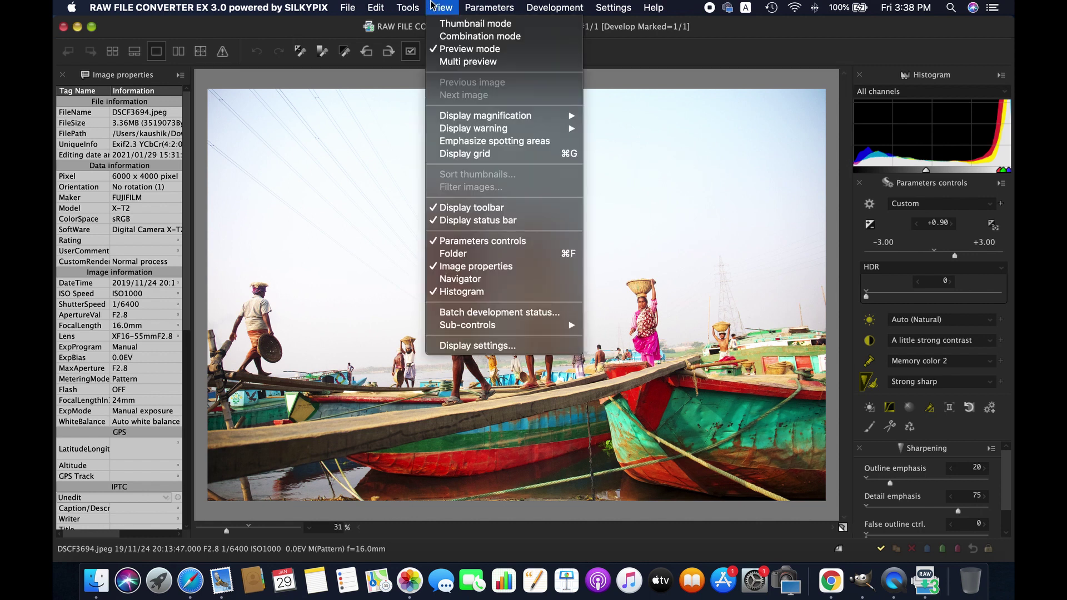
click(502, 280)
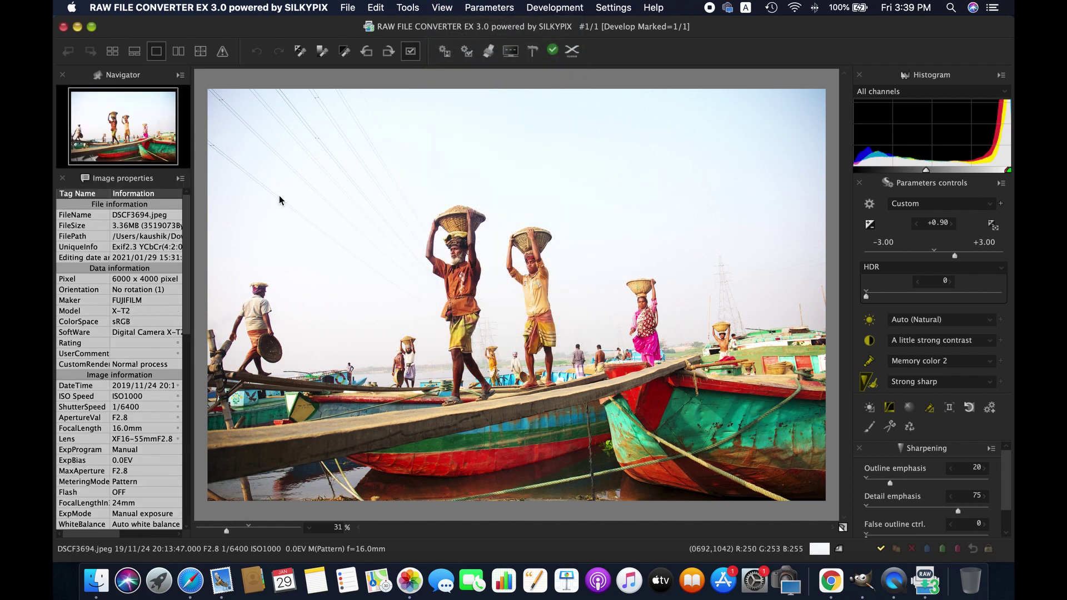
View the photo in Combination mode and in the side-by-side comparison layout, and return to Preview mode.
click(138, 52)
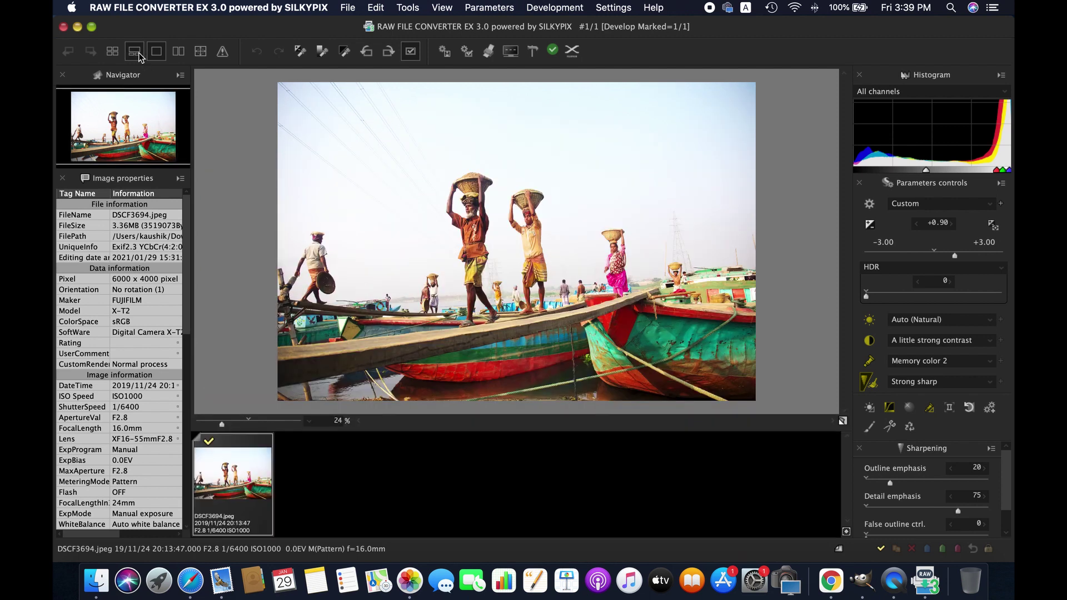
click(172, 54)
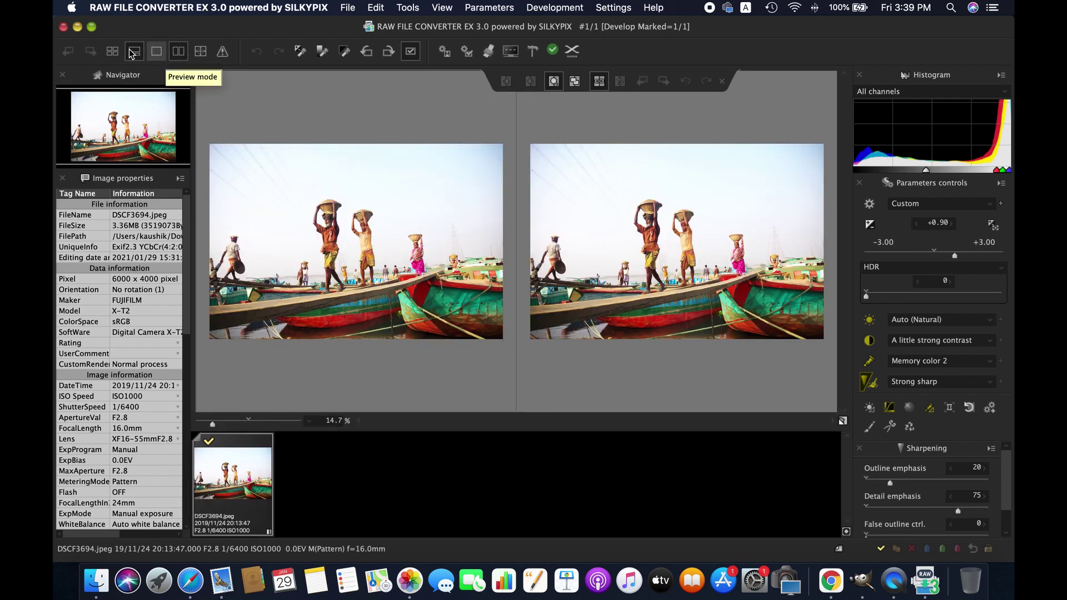
click(161, 52)
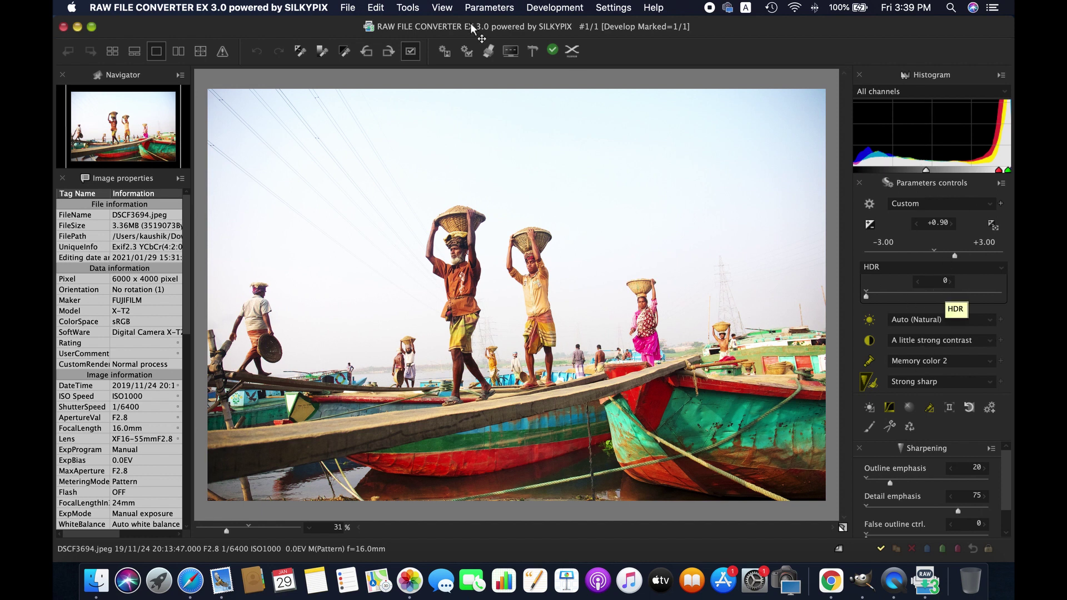
click(443, 7)
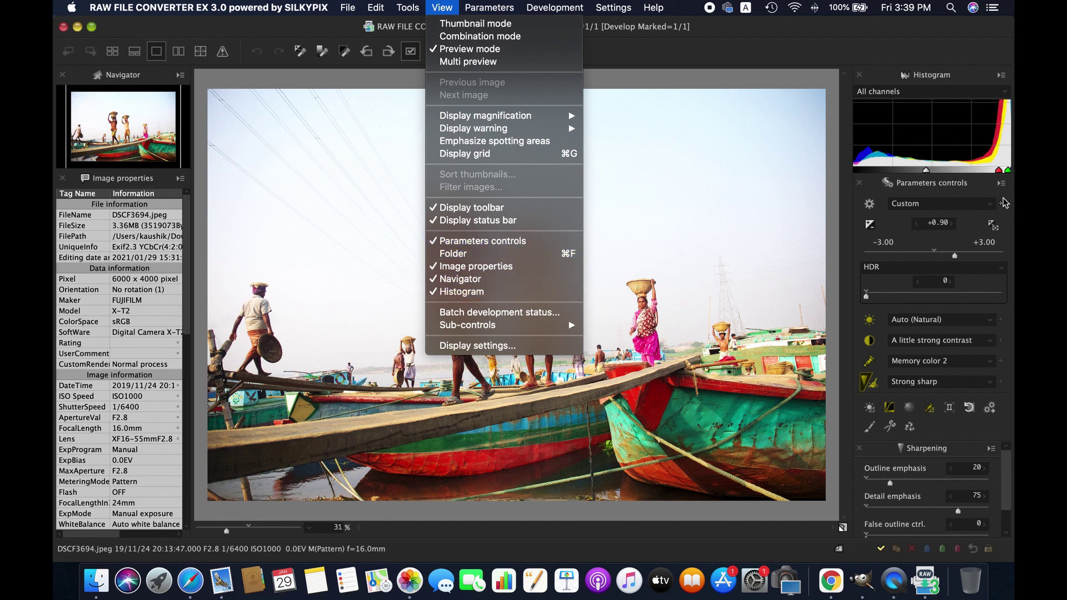
click(983, 189)
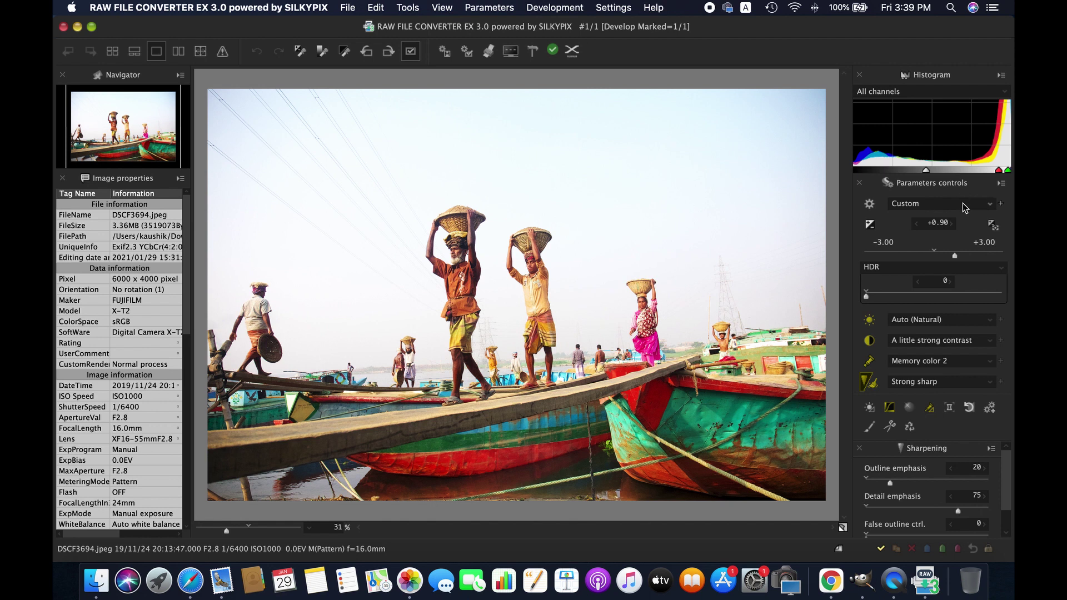
Apply the Landscape taste to the photo.
click(964, 206)
click(962, 204)
click(965, 208)
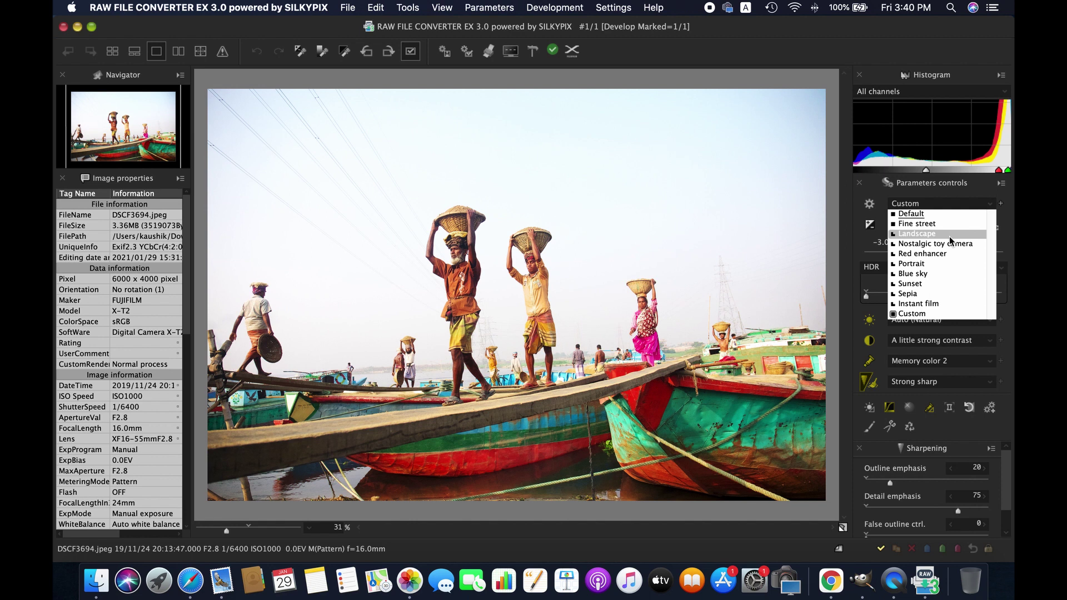
click(950, 234)
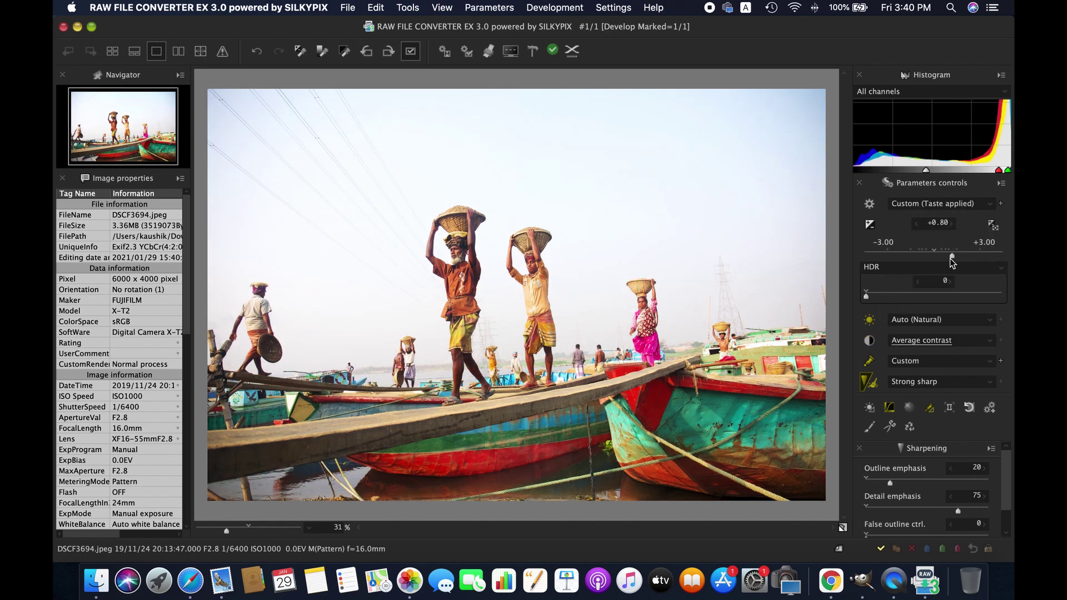
Set the photo's exposure to +0.60 and its HDR amount to 26.
drag(955, 256, 946, 260)
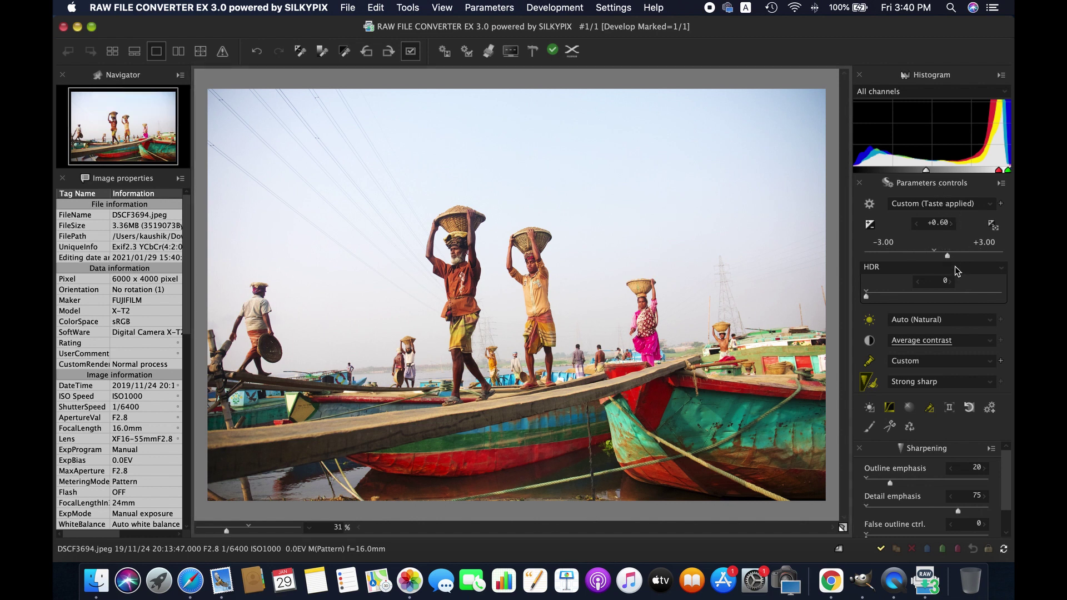
click(956, 270)
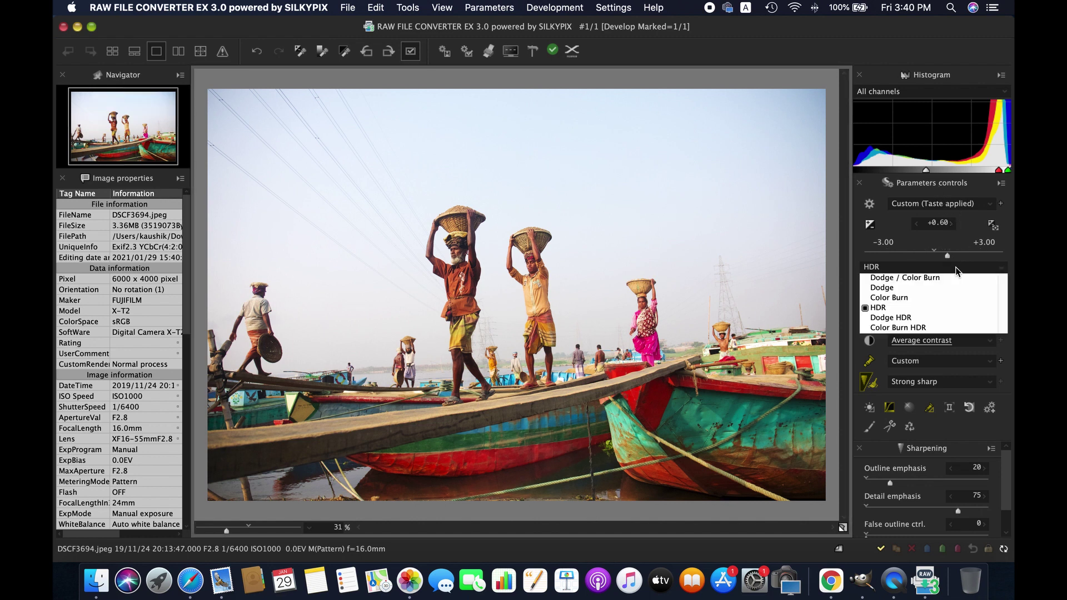
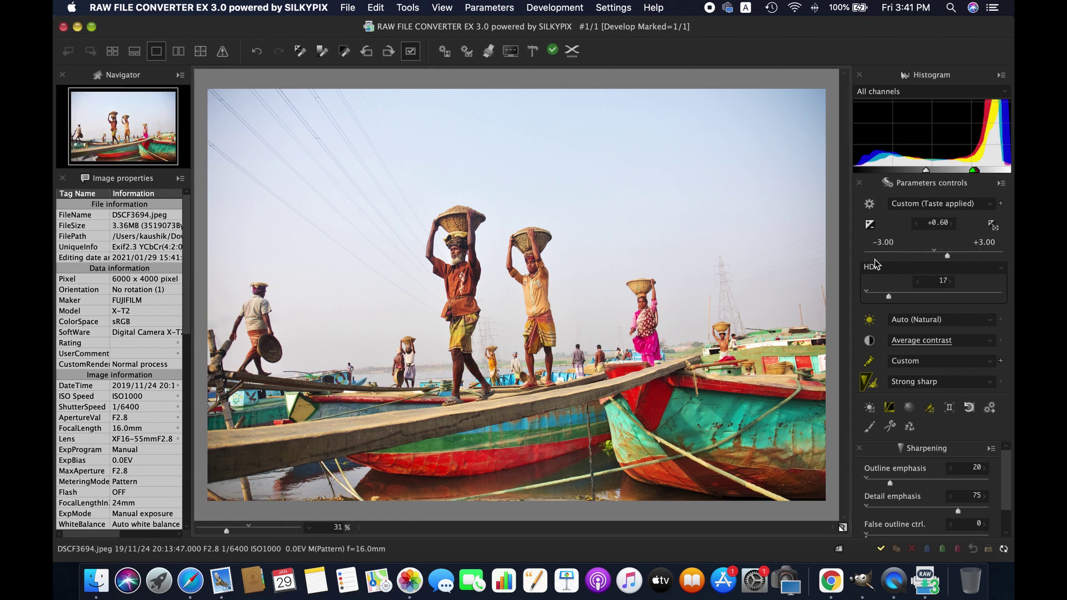
drag(889, 296, 902, 298)
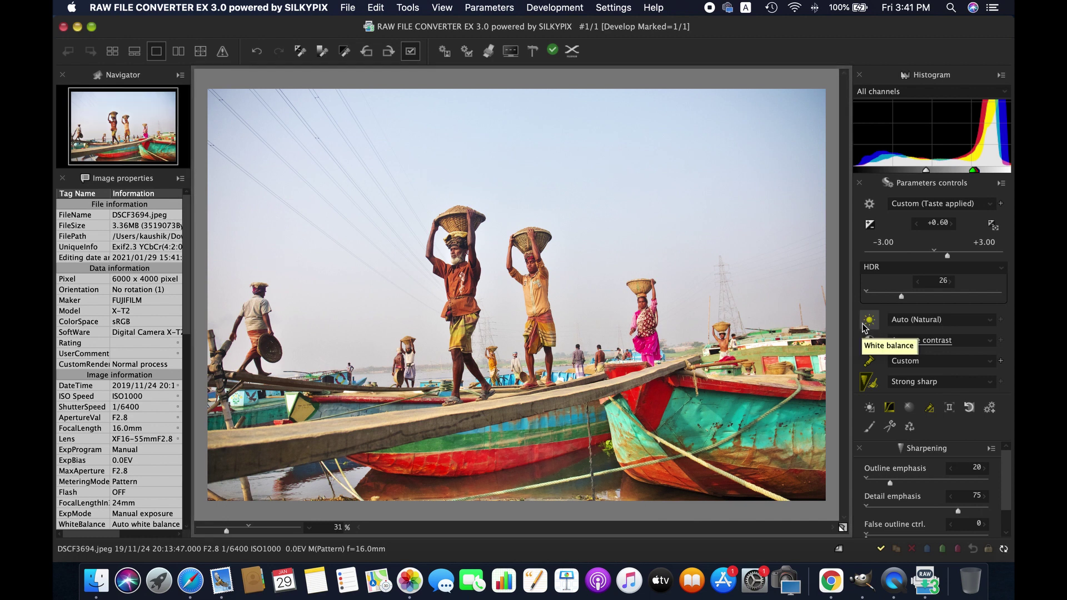
Examine the white balance presets and the color temperature, color deflection and dark adjustment settings.
click(917, 320)
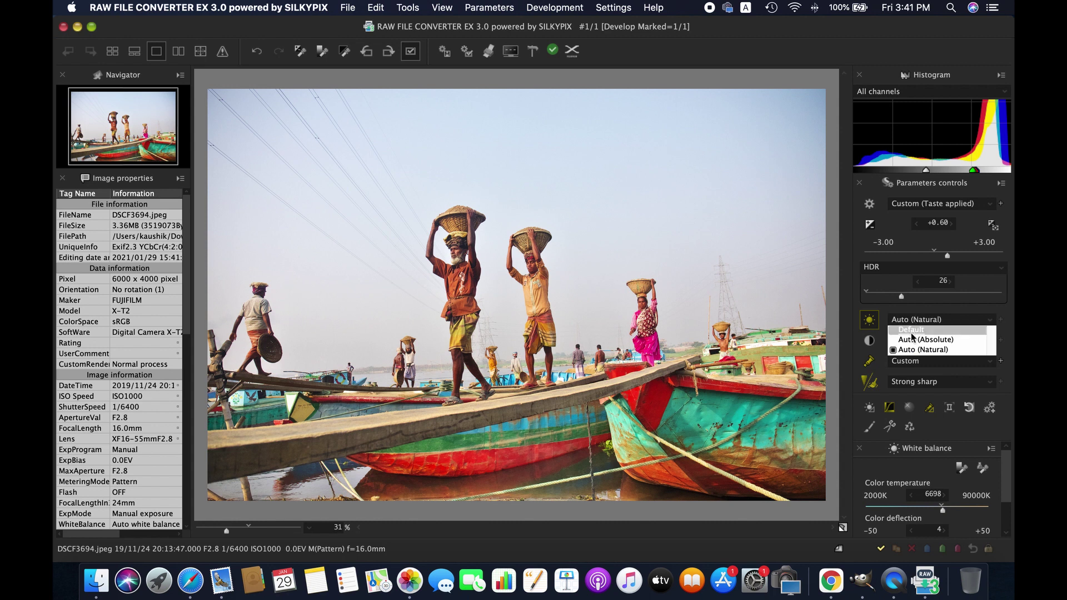
click(879, 325)
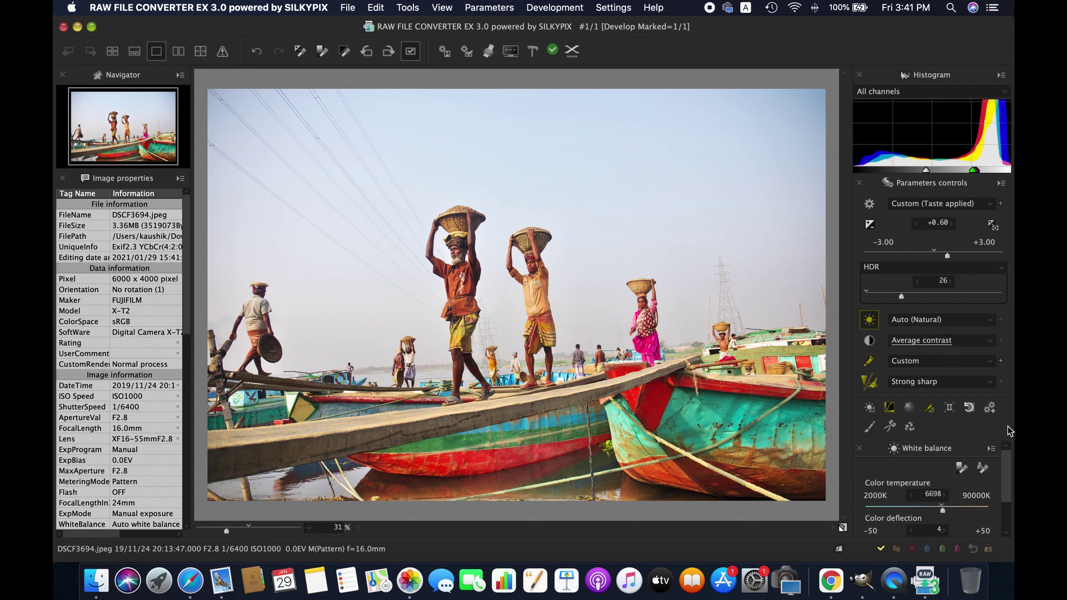
scroll(892, 499, down, 2)
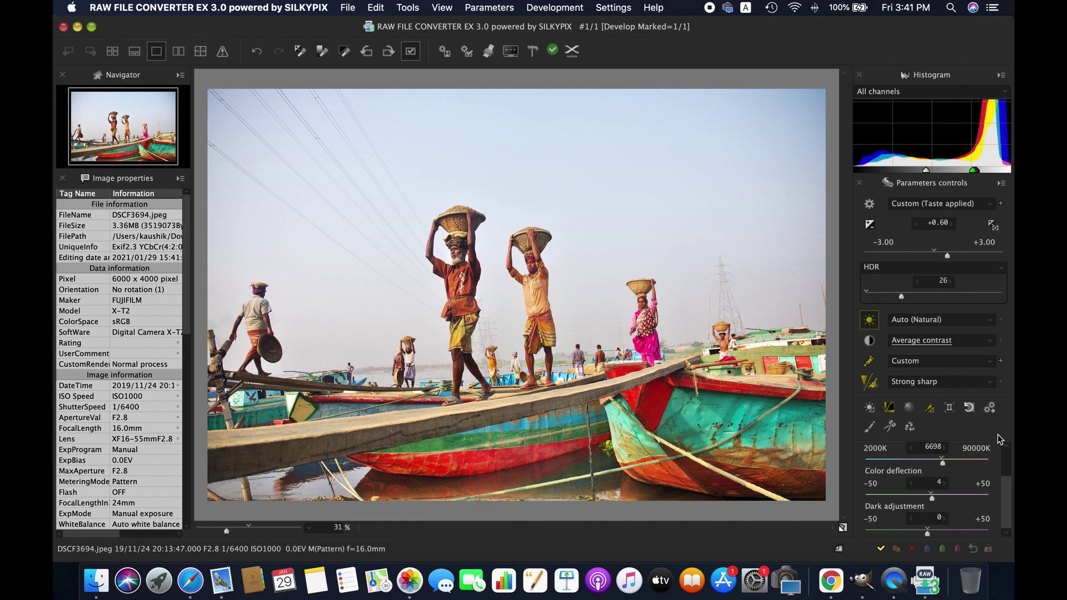
Try the A little strong contrast tone preset and settle on Strong contrast.
click(869, 341)
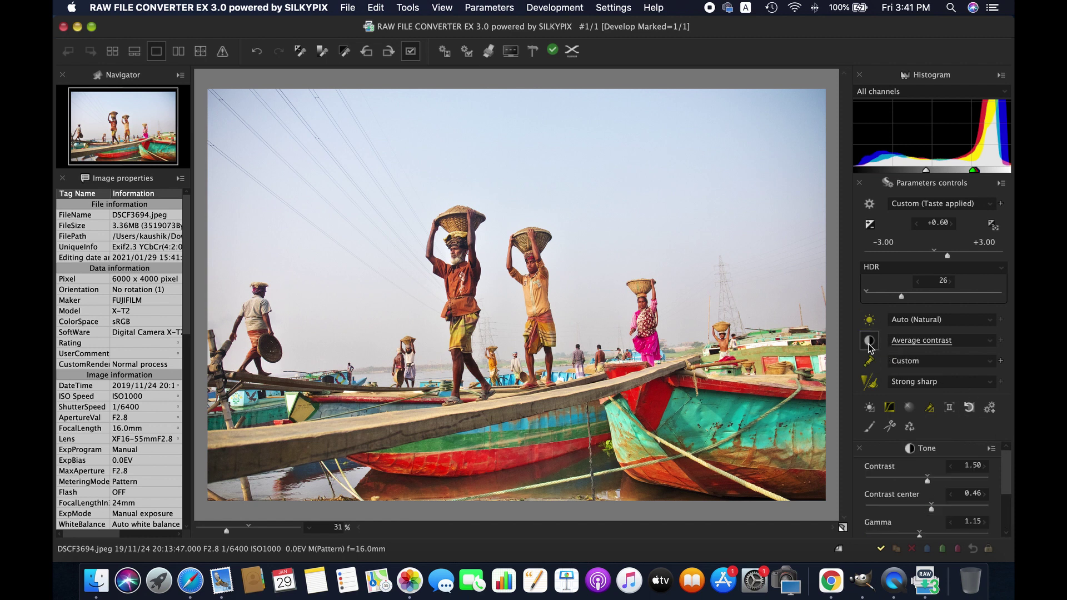
click(954, 339)
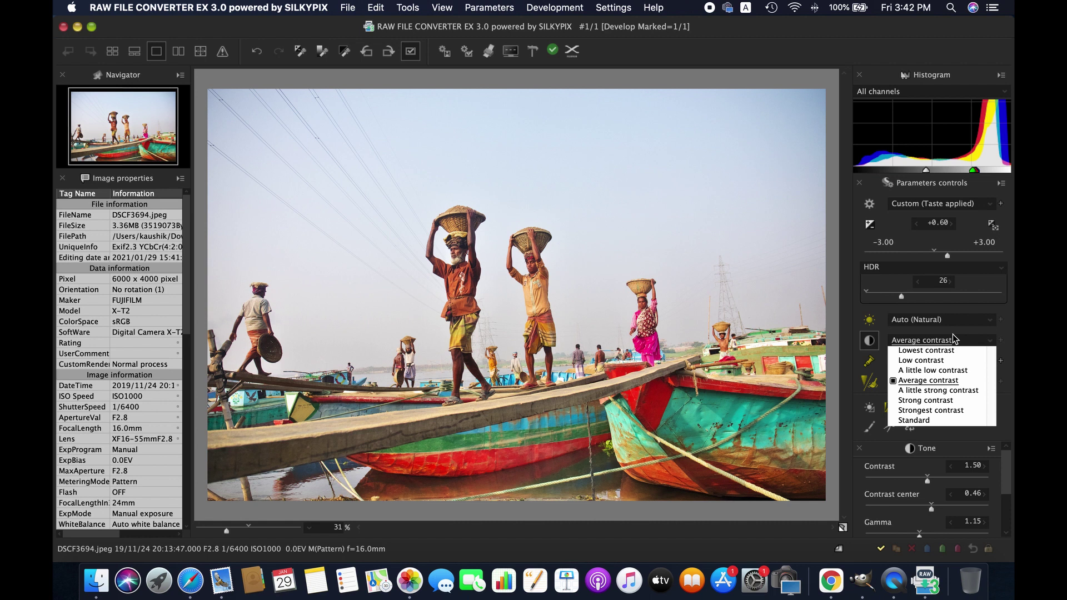
click(935, 389)
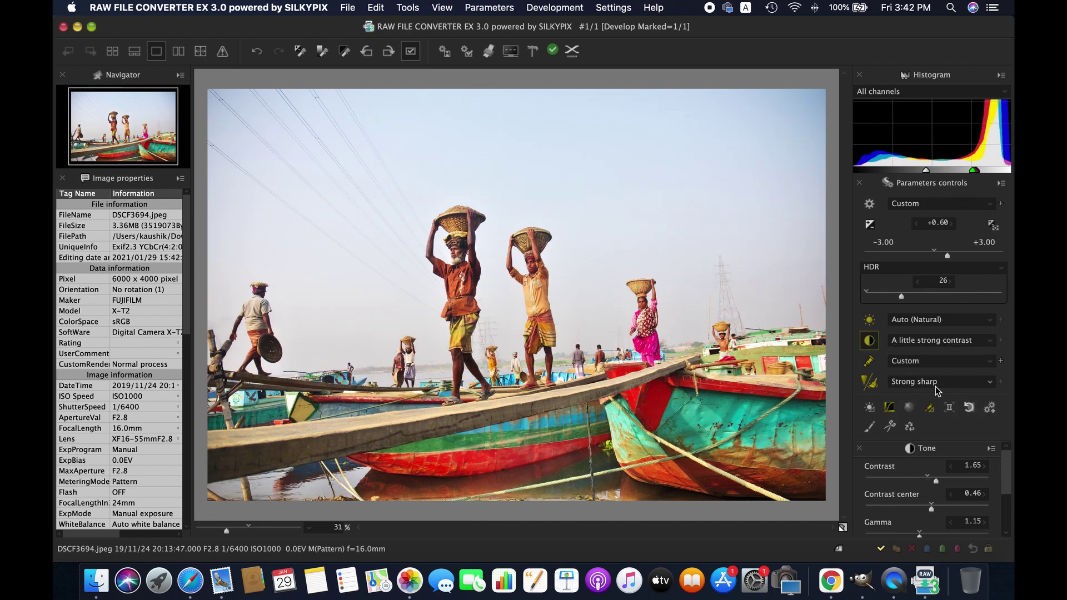
click(948, 345)
click(934, 401)
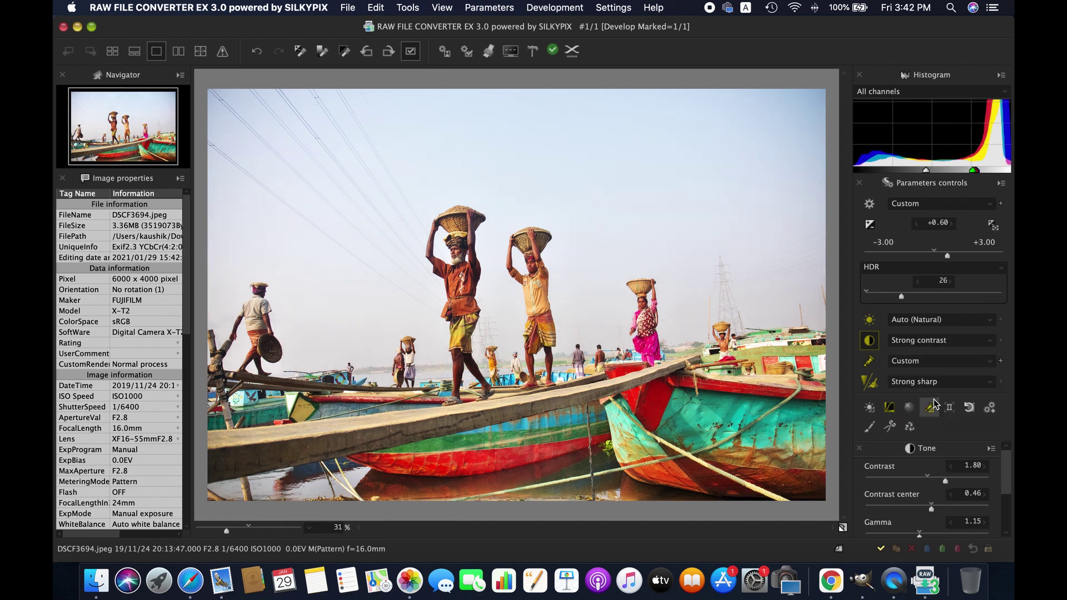
Try the Film color V2 color preset and settle on Standard color.
click(877, 362)
click(931, 360)
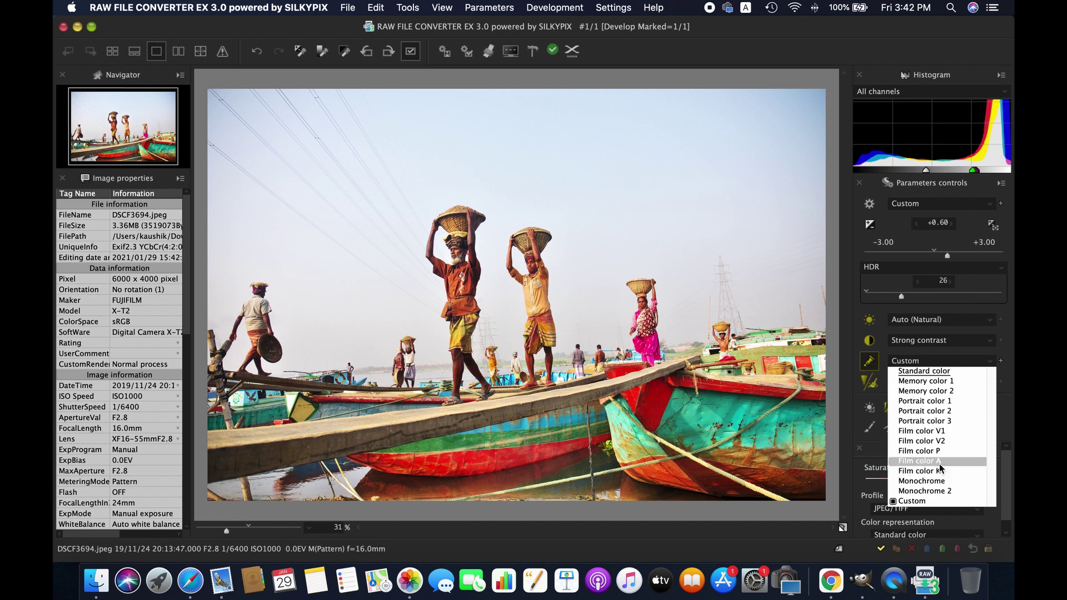
click(945, 441)
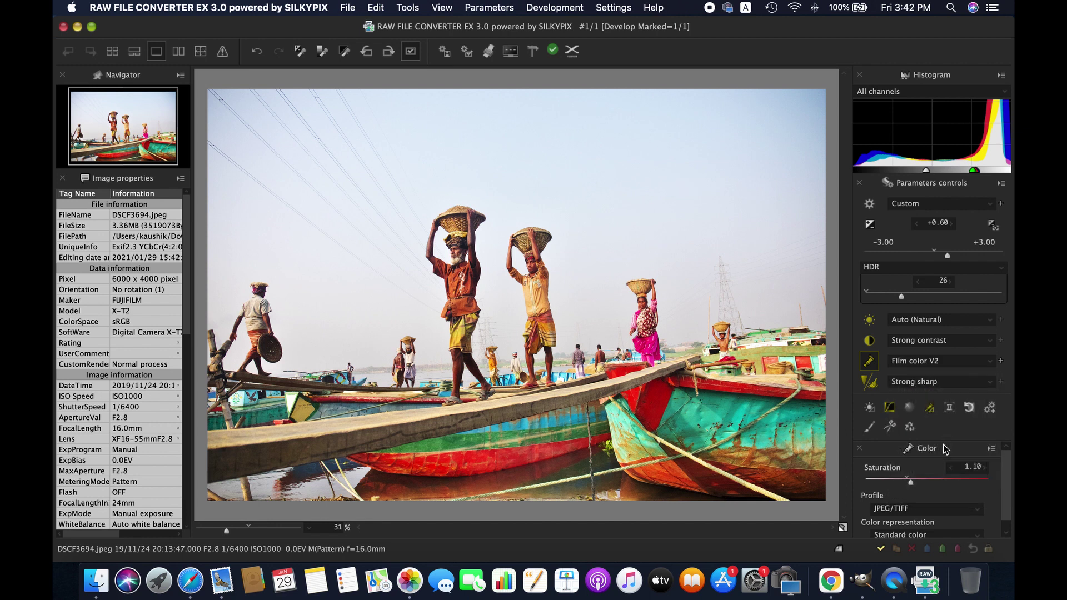
click(914, 363)
key(Escape)
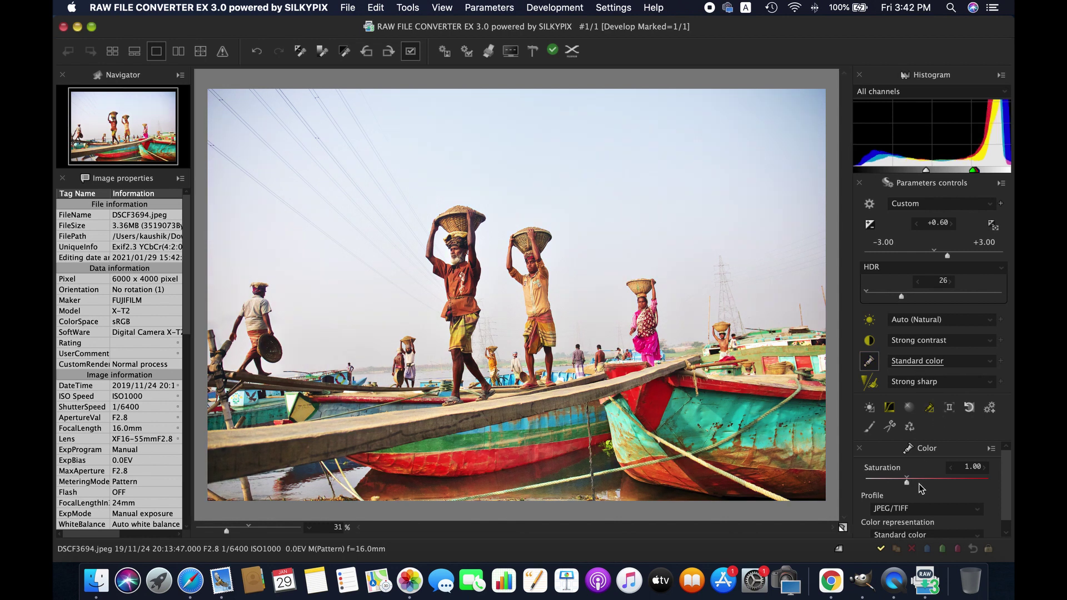
Set the color saturation to 1.28.
scroll(1010, 485, down, 1)
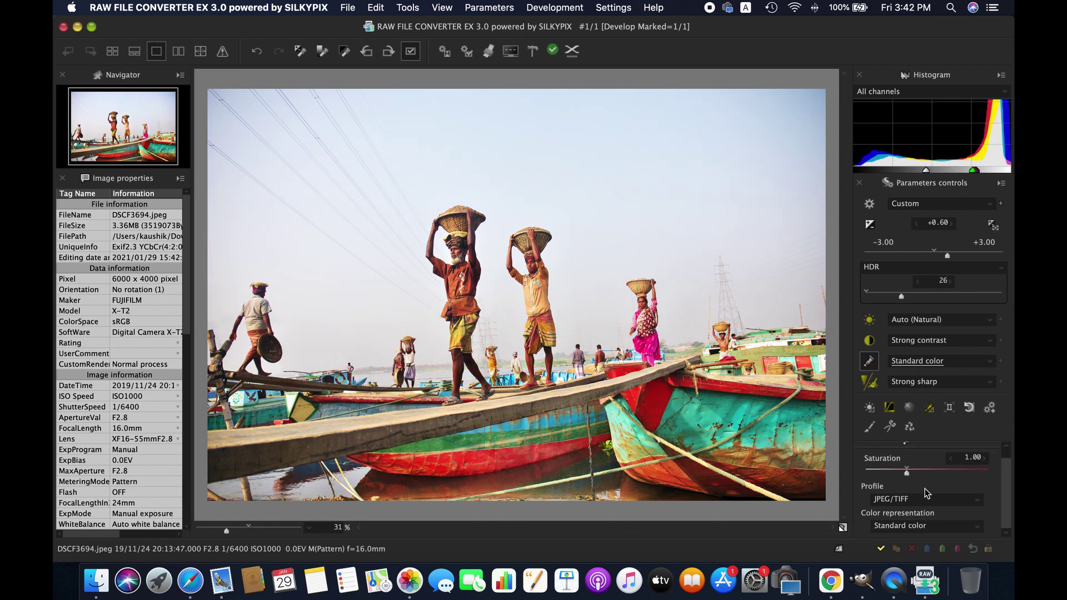
drag(905, 471, 911, 472)
click(917, 473)
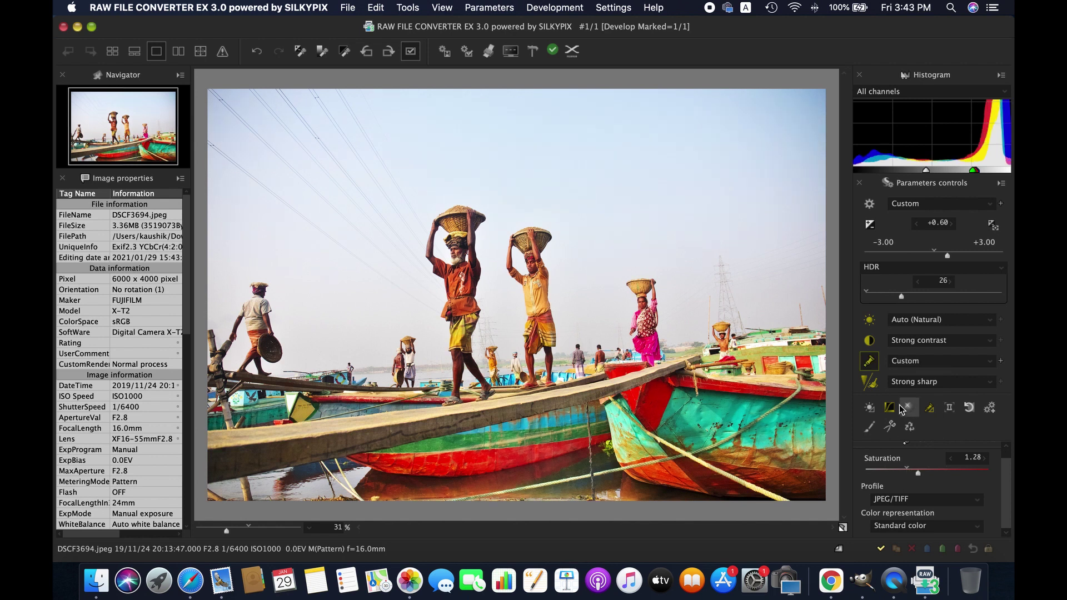
Change the sharpening preset to Emphatic sharp and view its outline, detail and false outline settings.
click(865, 382)
click(978, 383)
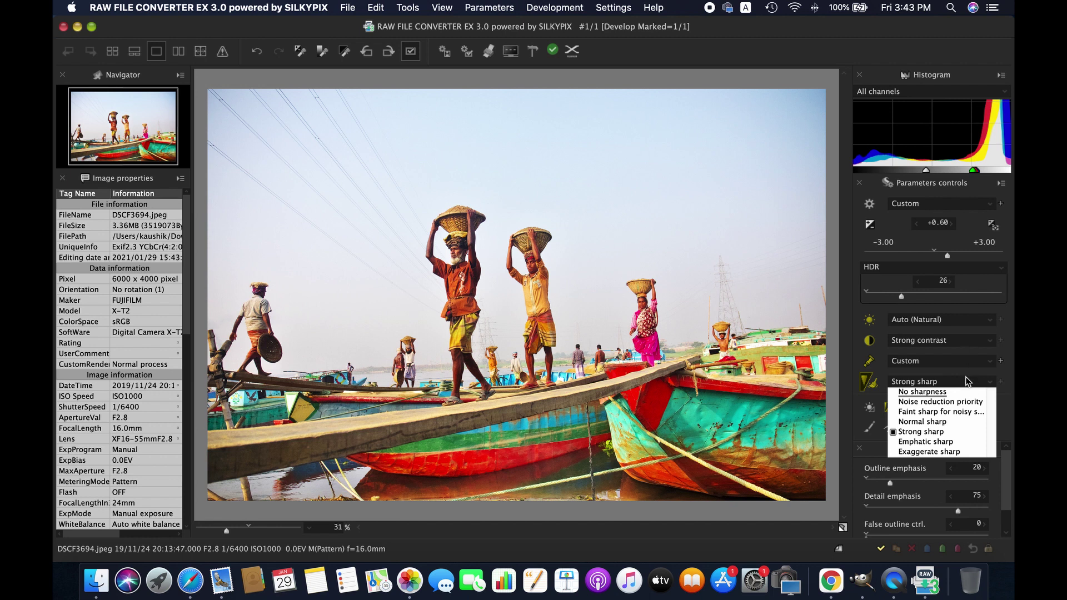
click(962, 441)
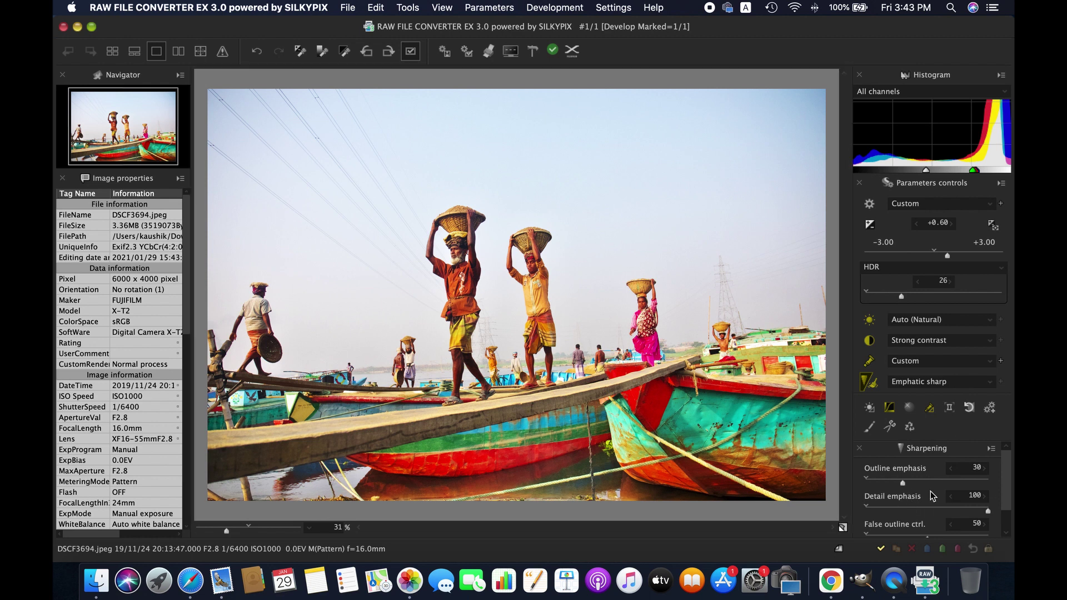
drag(1008, 486, 1003, 544)
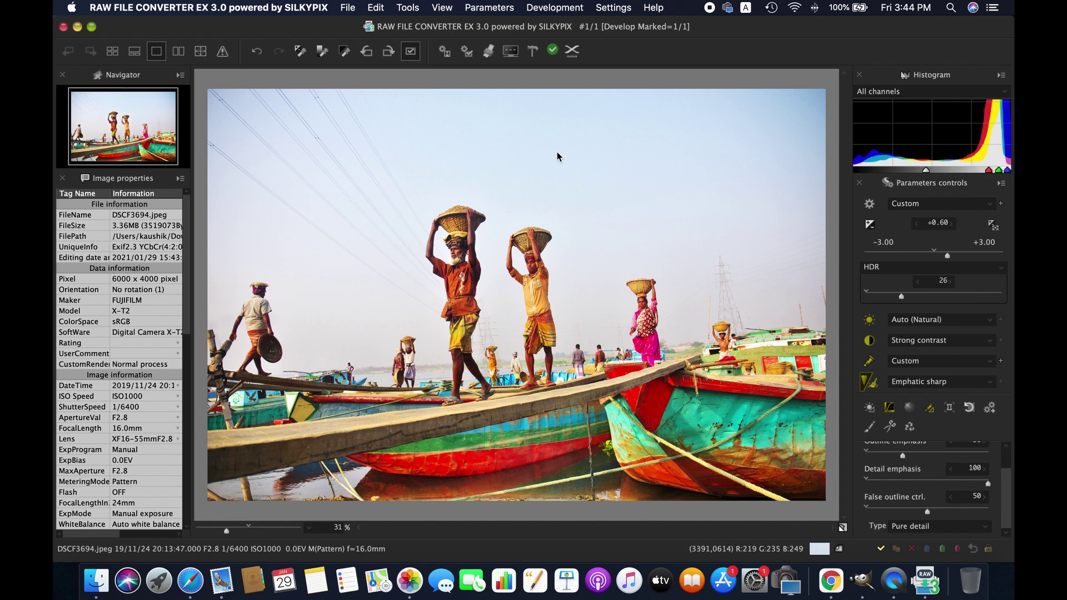
Start developing the edited photo as a JPEG with the JPEG high quality file output preset.
click(345, 8)
mouse_move(568, 3)
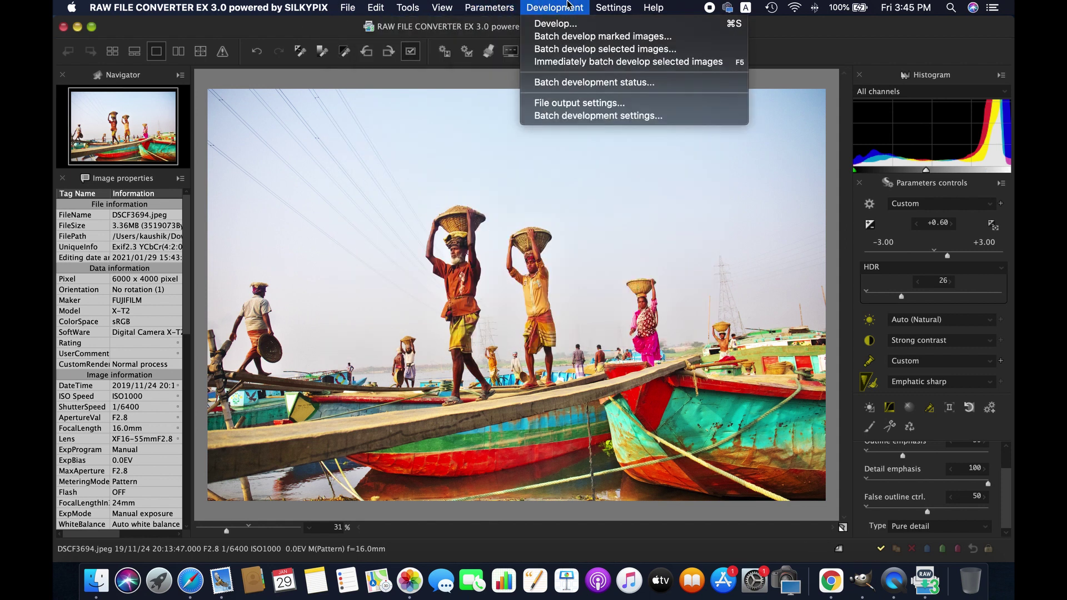
mouse_move(342, 3)
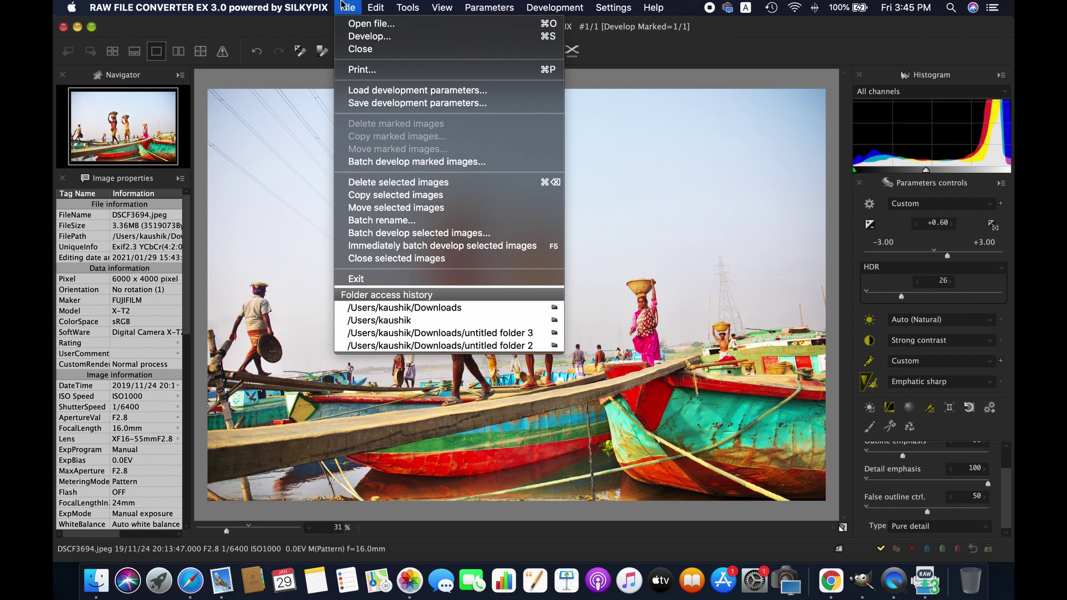
click(359, 39)
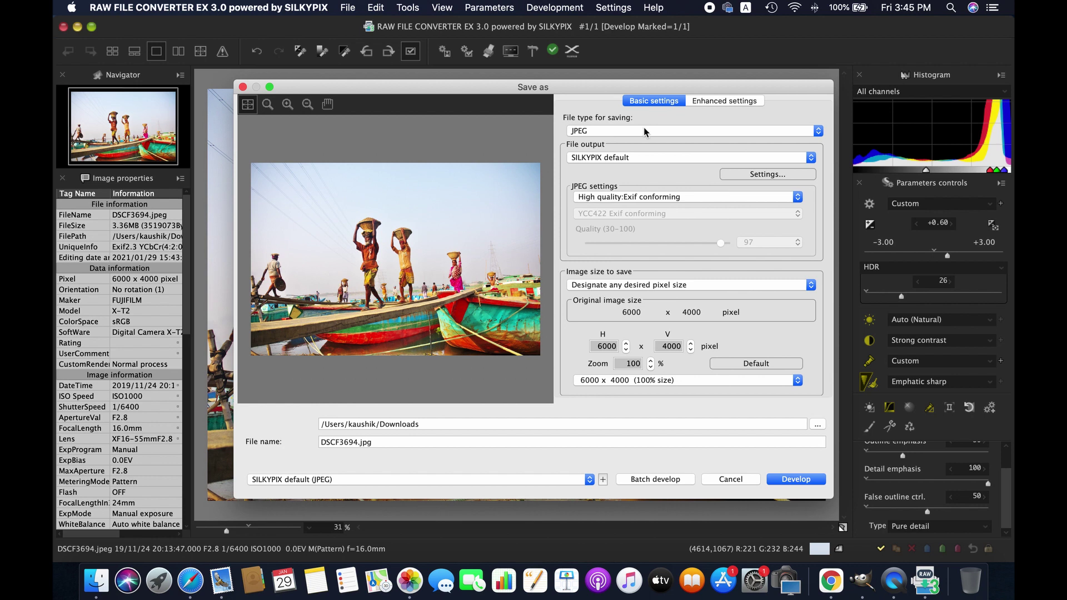
click(647, 156)
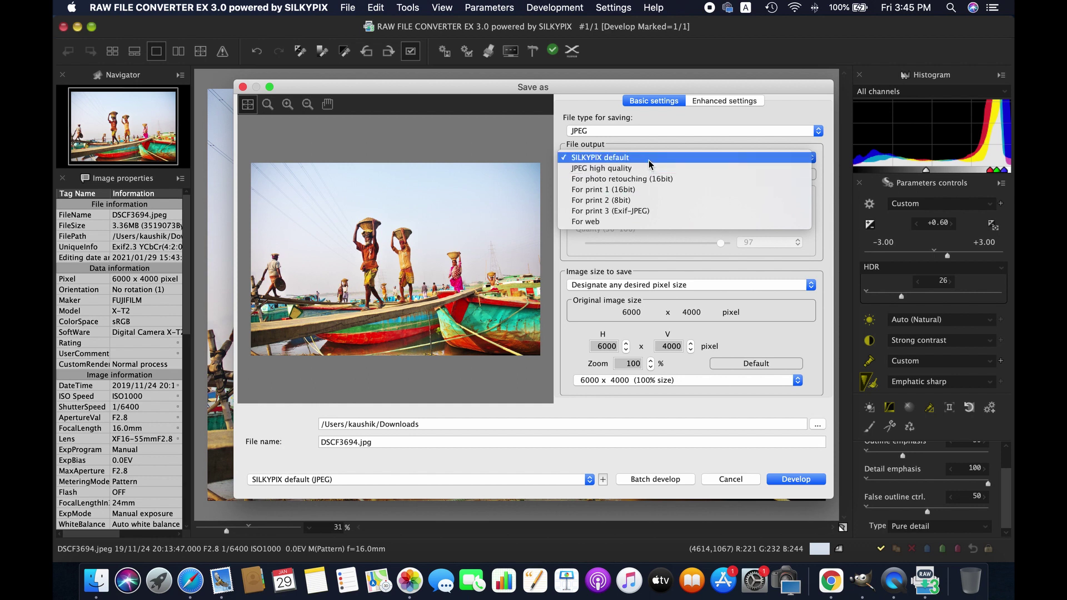
click(642, 169)
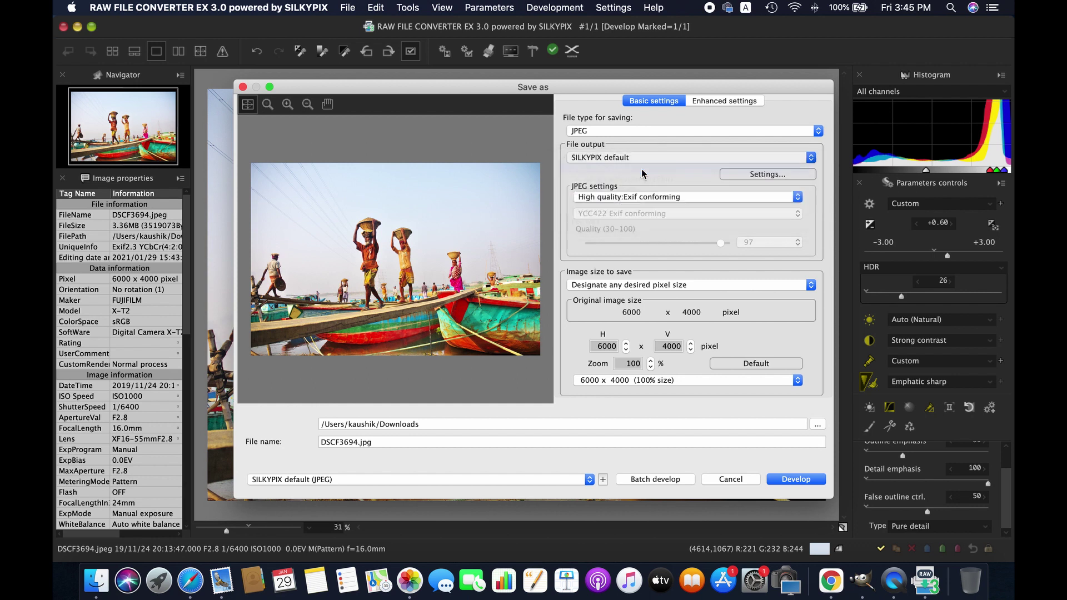
click(651, 133)
click(651, 134)
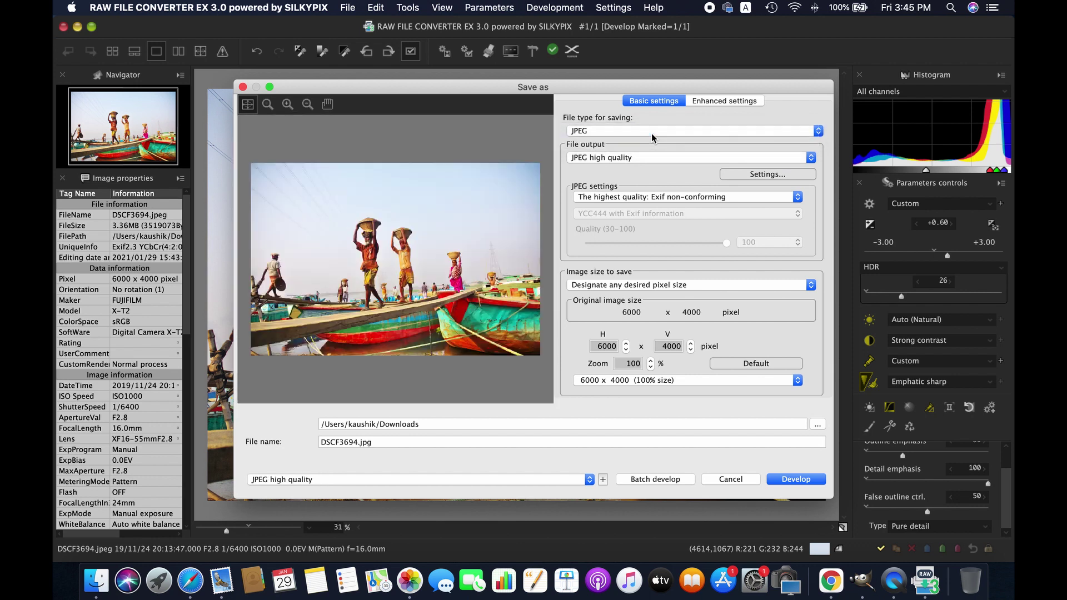
click(665, 201)
click(665, 201)
Check the unsharp mask presets in the enhanced settings and develop the photo as DSCF3694.jpg into the Downloads folder.
click(732, 105)
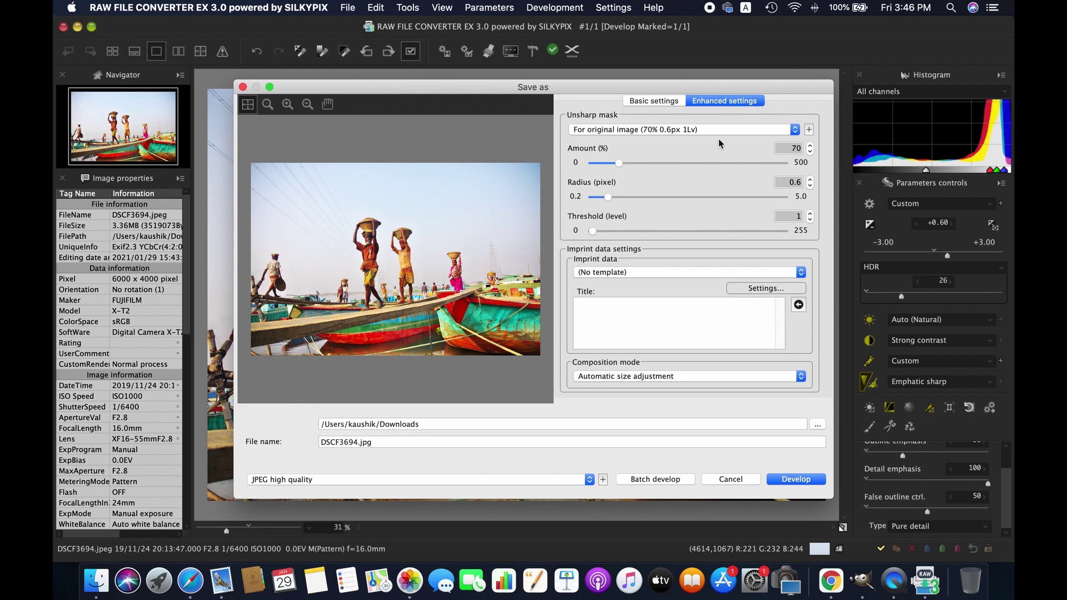
click(718, 130)
click(733, 102)
click(787, 482)
click(646, 209)
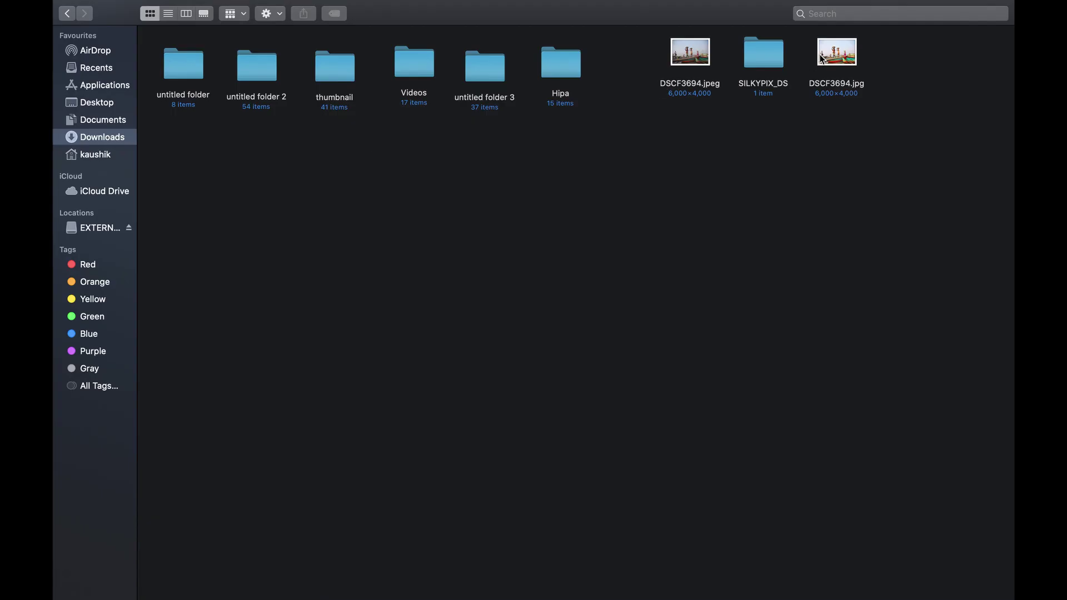
Arrange DSCF3694.jpeg and DSCF3694.jpg side by side in an empty area of the Downloads folder in Finder.
drag(835, 54, 861, 150)
drag(682, 68, 674, 190)
drag(882, 134, 839, 170)
click(696, 257)
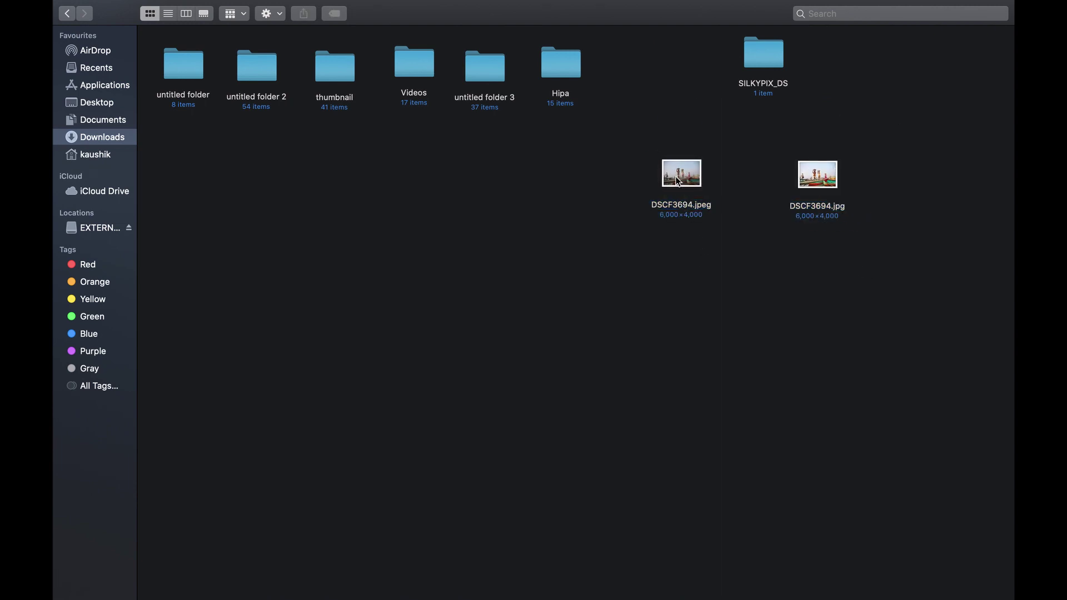
Compare the original DSCF3694.jpeg with the developed DSCF3694.jpg in Preview, viewing the developed version full screen.
double_click(678, 180)
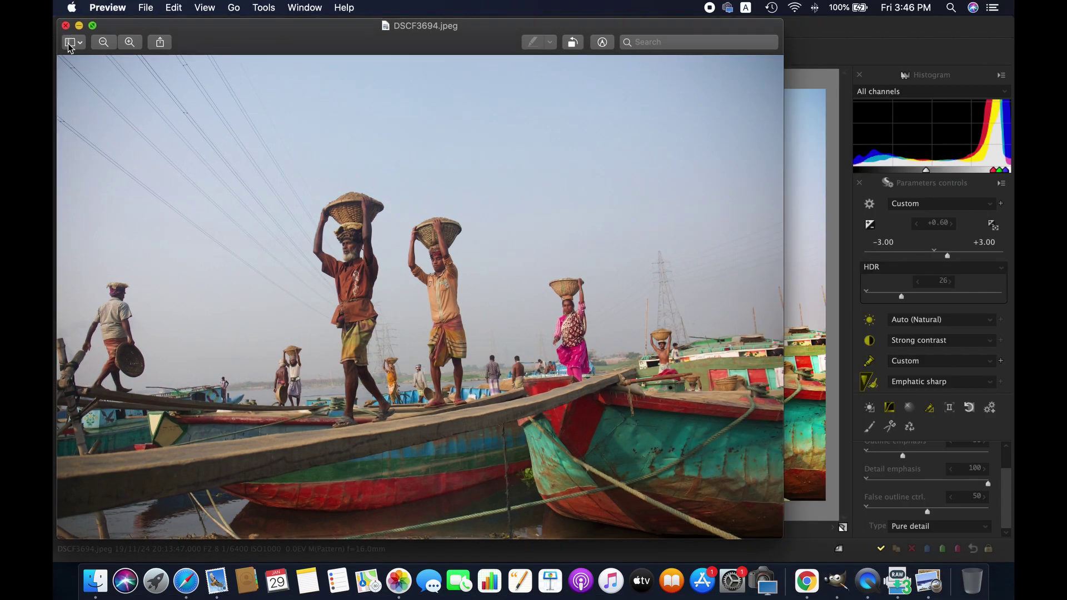
key(cmd+w)
click(95, 581)
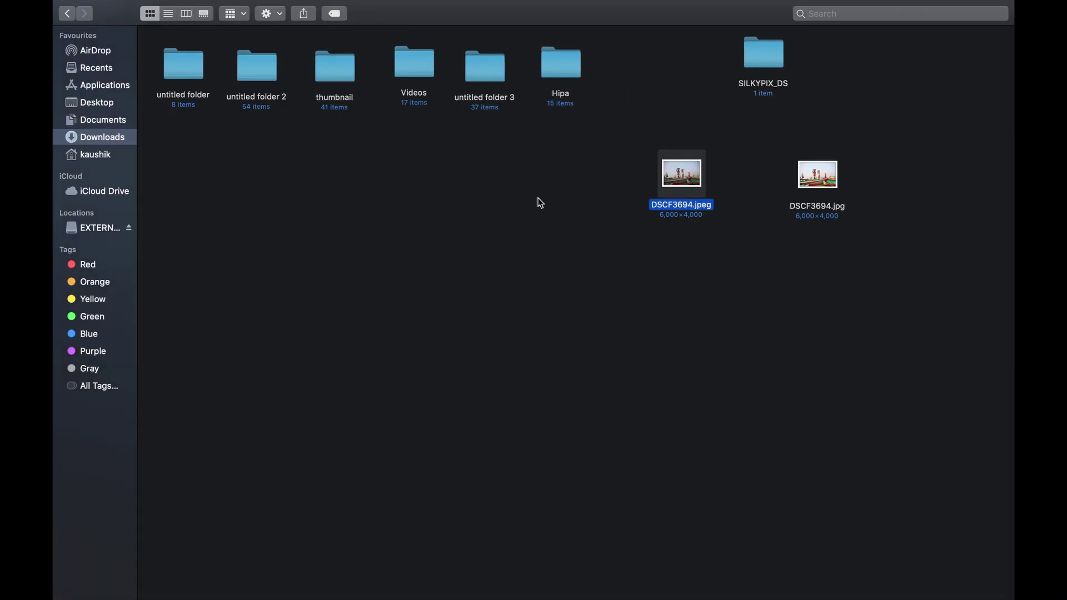
double_click(823, 173)
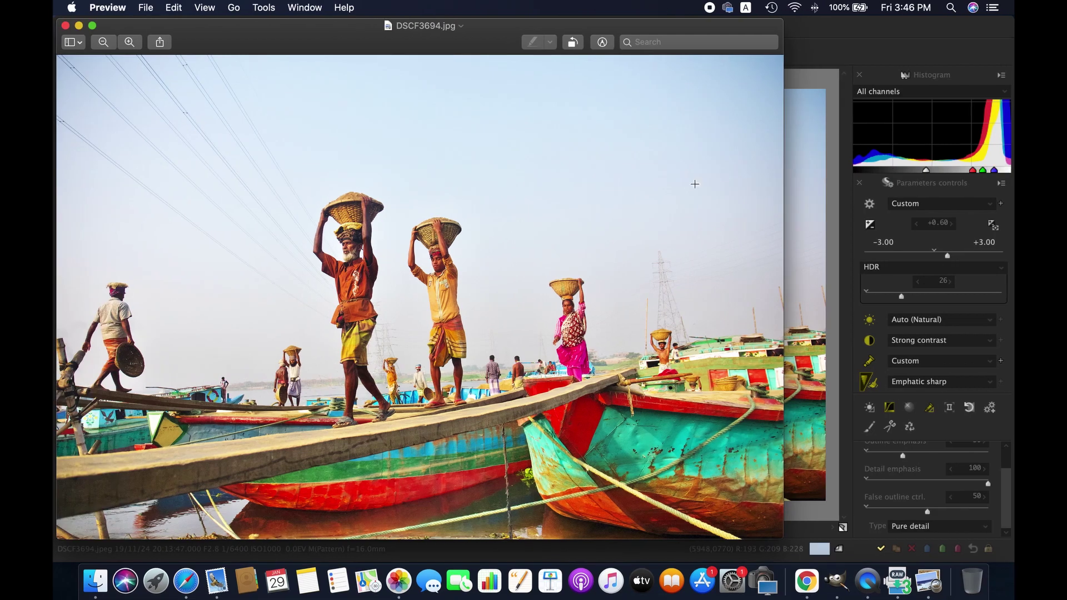
click(92, 26)
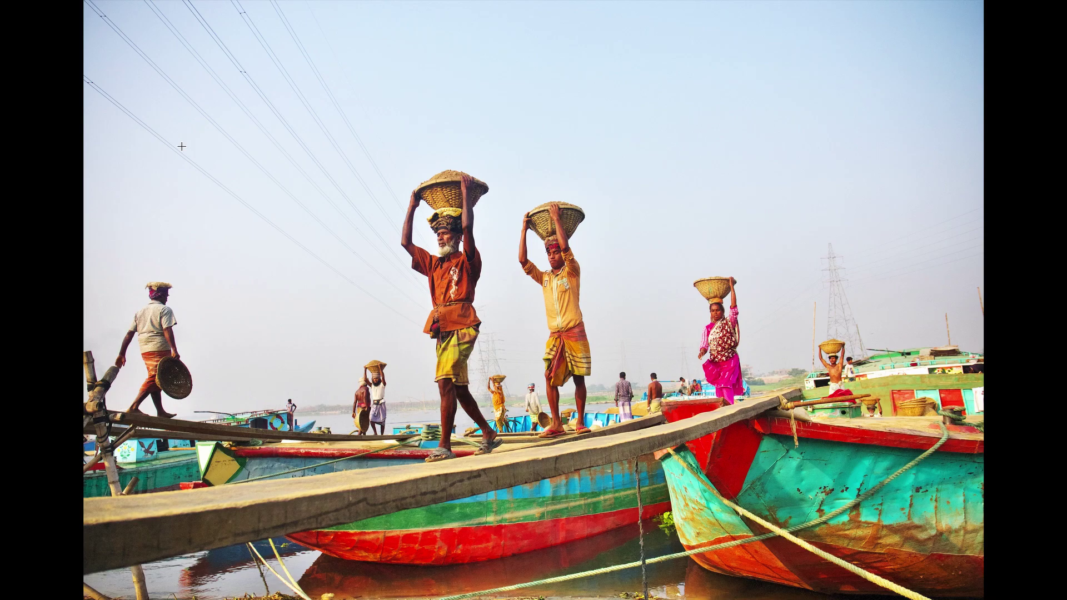